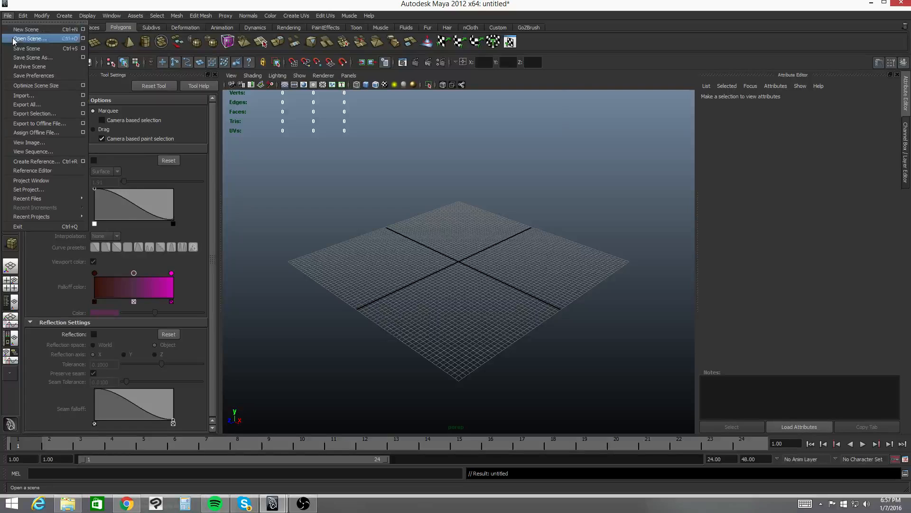
Open the saved 3DI_BOX scene containing the cube and choose the Polygons menu set.
{"action": "left_click", "coordinate": [26, 38]}
{"action": "left_click", "coordinate": [197, 75]}
{"action": "double_click", "coordinate": [197, 75]}
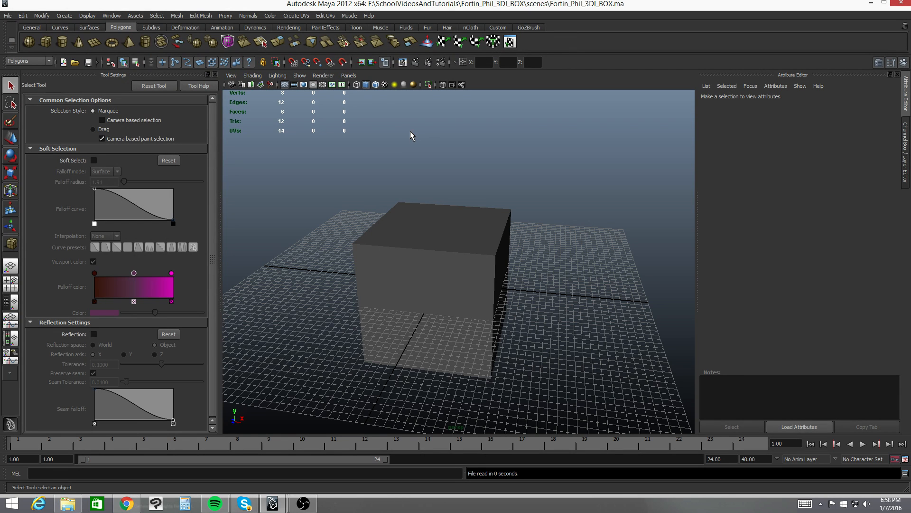
{"action": "left_click", "coordinate": [48, 62]}
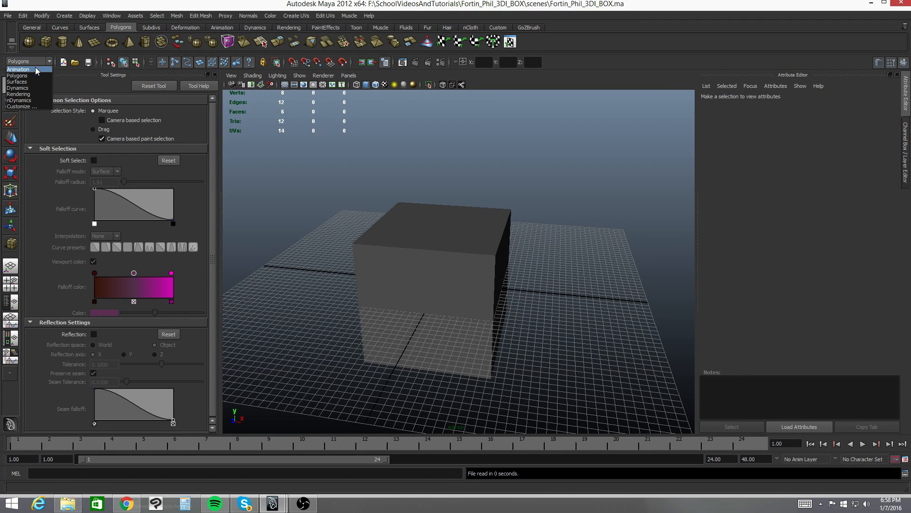
{"action": "left_click", "coordinate": [28, 76]}
Switch the cube to edge selection mode and select the front edge of its top face.
{"action": "left_click_drag", "start_coordinate": [463, 232], "coordinate": [447, 235], "text": "alt"}
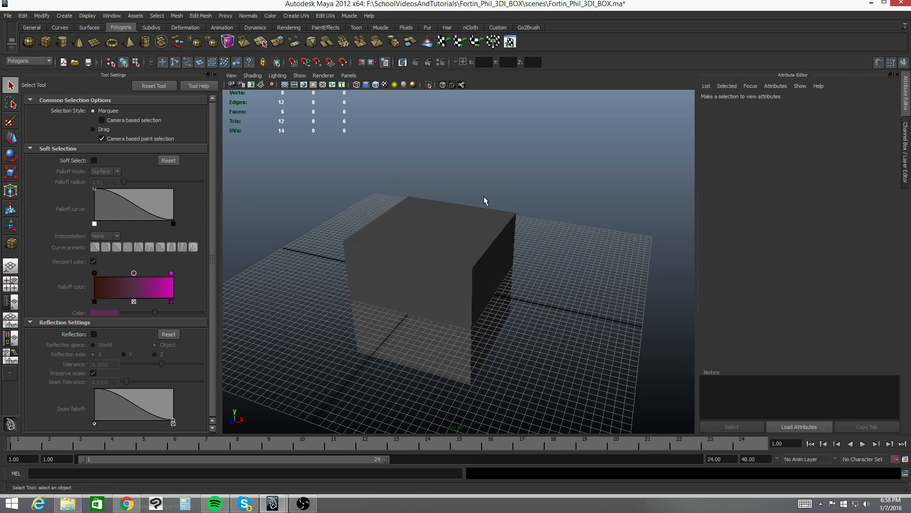
{"action": "right_click", "coordinate": [401, 233]}
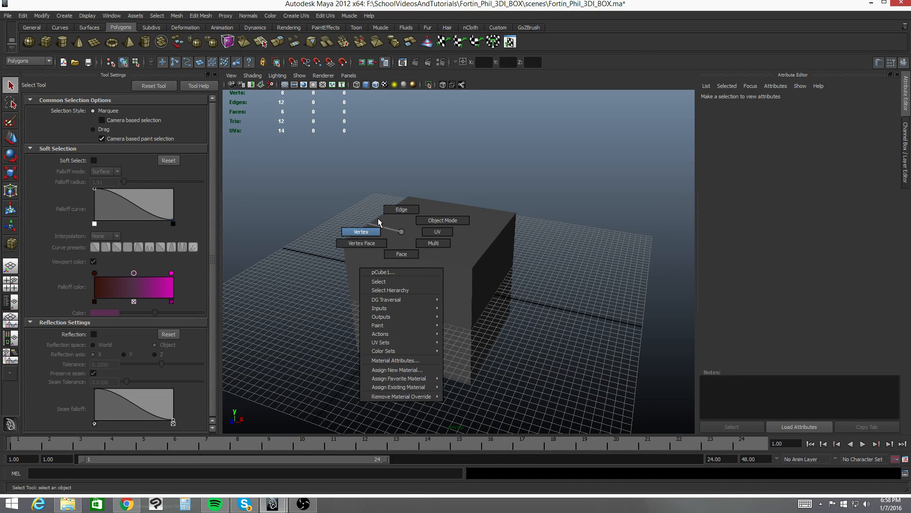
{"action": "left_click", "coordinate": [408, 212]}
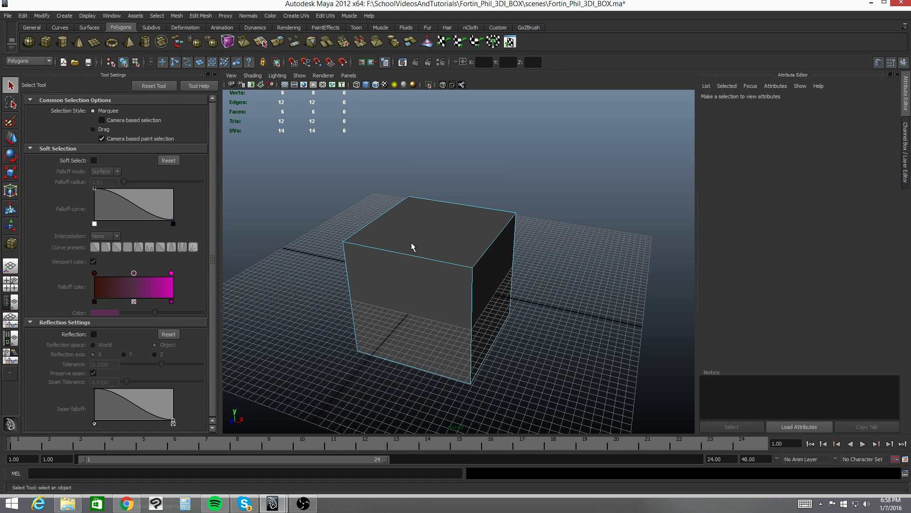
{"action": "left_click", "coordinate": [387, 250]}
Switch the cube to face selection mode, select its top face and inspect it from several angles.
{"action": "right_click_drag", "start_coordinate": [424, 222], "coordinate": [424, 240]}
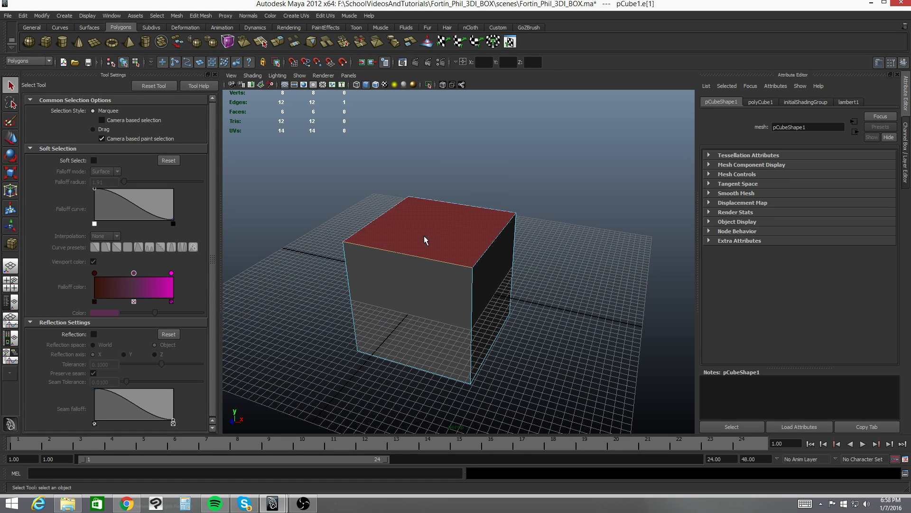
{"action": "left_click", "coordinate": [425, 240]}
{"action": "mouse_move", "coordinate": [554, 291]}
{"action": "left_mouse_down", "text": "alt"}
{"action": "mouse_move", "coordinate": [537, 309]}
{"action": "mouse_move", "coordinate": [547, 301]}
{"action": "left_mouse_up", "text": "alt"}
{"action": "key", "text": "f"}
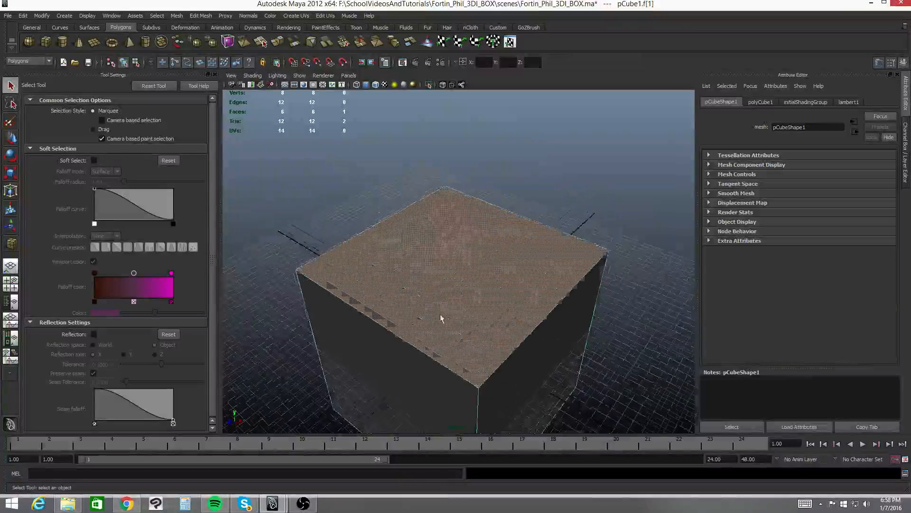
{"action": "left_click_drag", "start_coordinate": [441, 318], "coordinate": [484, 346], "text": "alt"}
{"action": "left_click_drag", "start_coordinate": [638, 236], "coordinate": [603, 250], "text": "alt"}
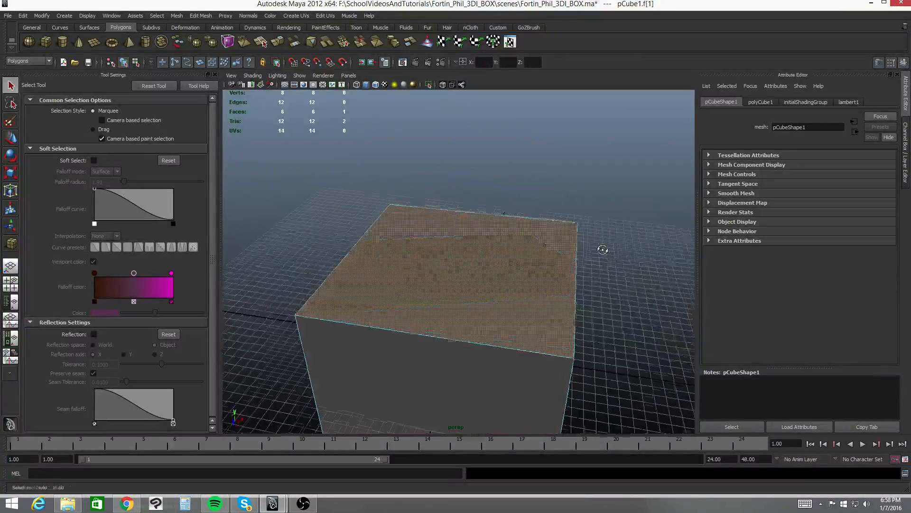
{"action": "right_click_drag", "start_coordinate": [603, 249], "coordinate": [494, 249], "text": "alt"}
{"action": "right_click_drag", "start_coordinate": [577, 266], "coordinate": [522, 260], "text": "alt"}
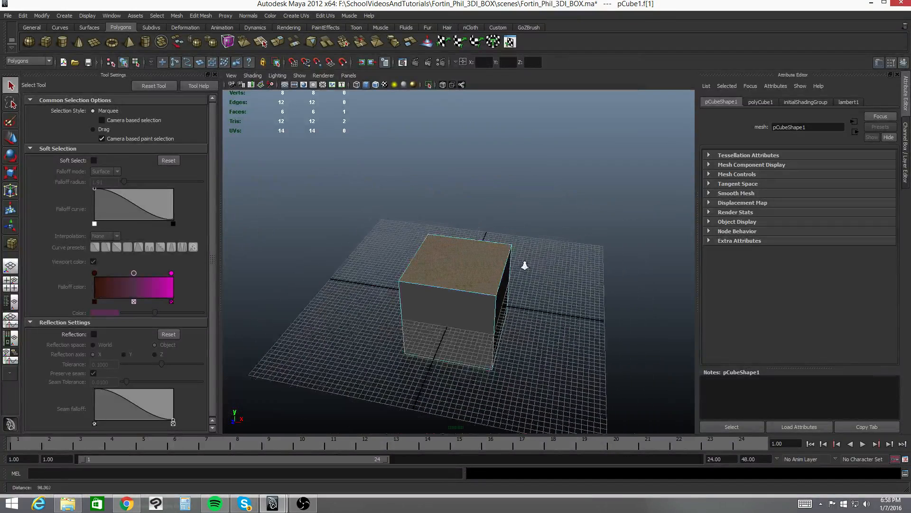
{"action": "left_click", "coordinate": [177, 15]}
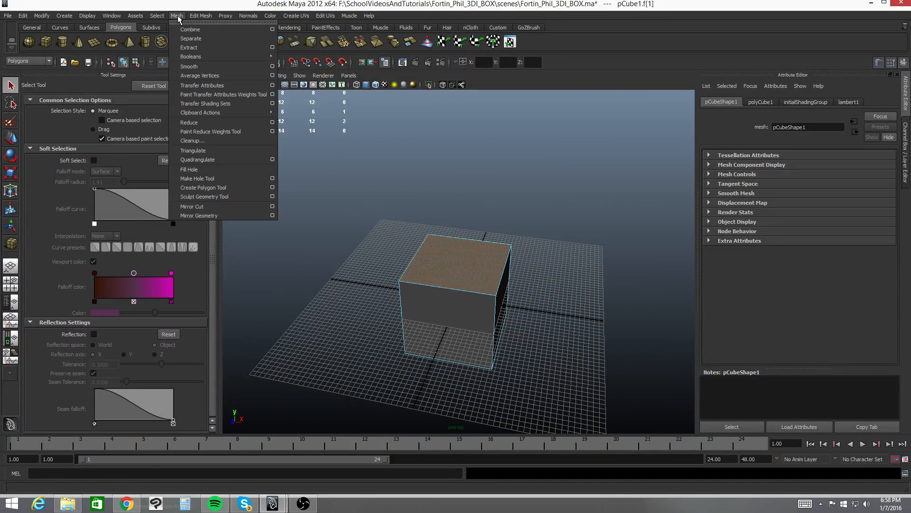
{"action": "left_click", "coordinate": [175, 15]}
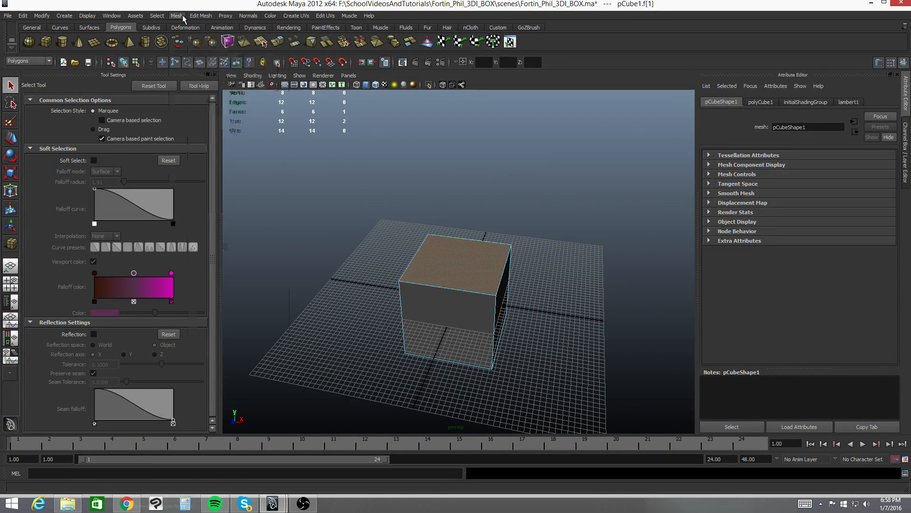
{"action": "left_click", "coordinate": [177, 16]}
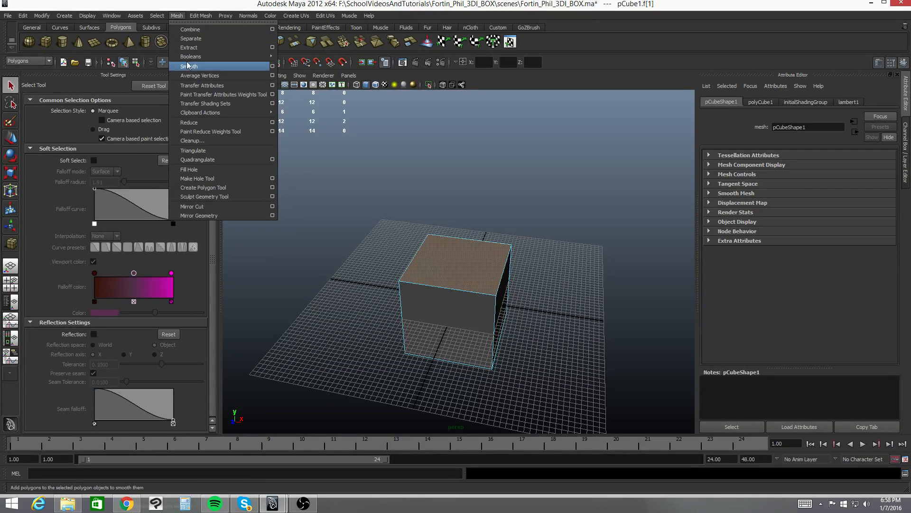
{"action": "left_click", "coordinate": [180, 17]}
{"action": "mouse_move", "coordinate": [389, 246]}
{"action": "left_mouse_down", "text": "alt"}
{"action": "mouse_move", "coordinate": [421, 230]}
{"action": "mouse_move", "coordinate": [395, 237]}
{"action": "left_mouse_up", "text": "alt"}
Change the menu set to Animation and clear the face selection on the cube.
{"action": "left_click", "coordinate": [49, 61]}
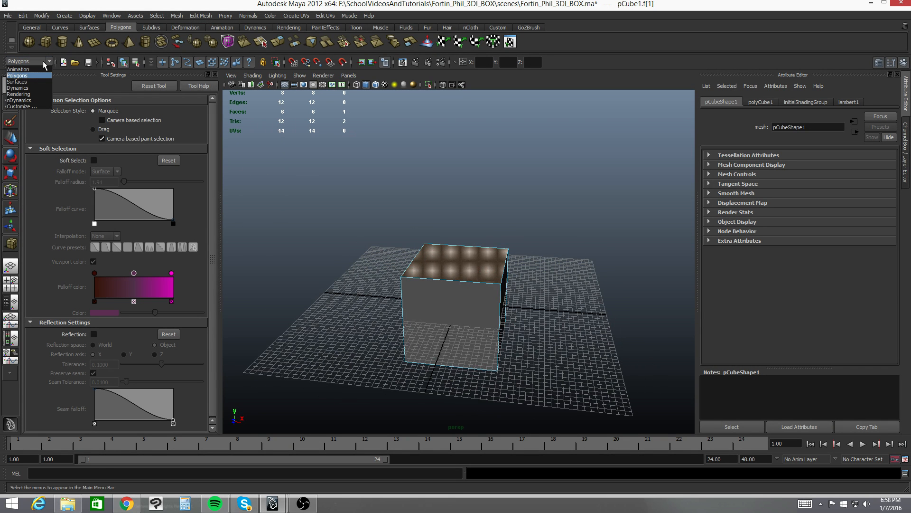
{"action": "left_click", "coordinate": [19, 69]}
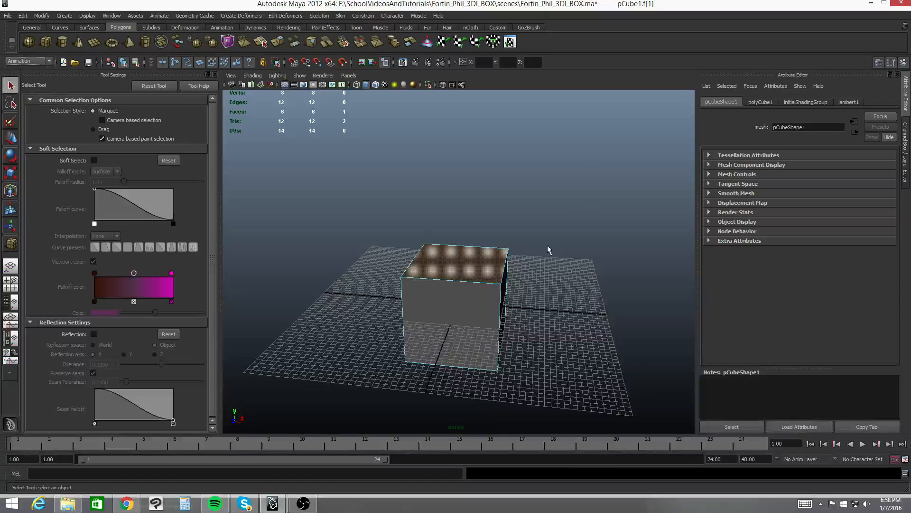
{"action": "left_click", "coordinate": [546, 217]}
{"action": "left_click_drag", "start_coordinate": [543, 279], "coordinate": [502, 252], "text": "alt"}
{"action": "left_click", "coordinate": [194, 16]}
{"action": "mouse_move", "coordinate": [235, 19]}
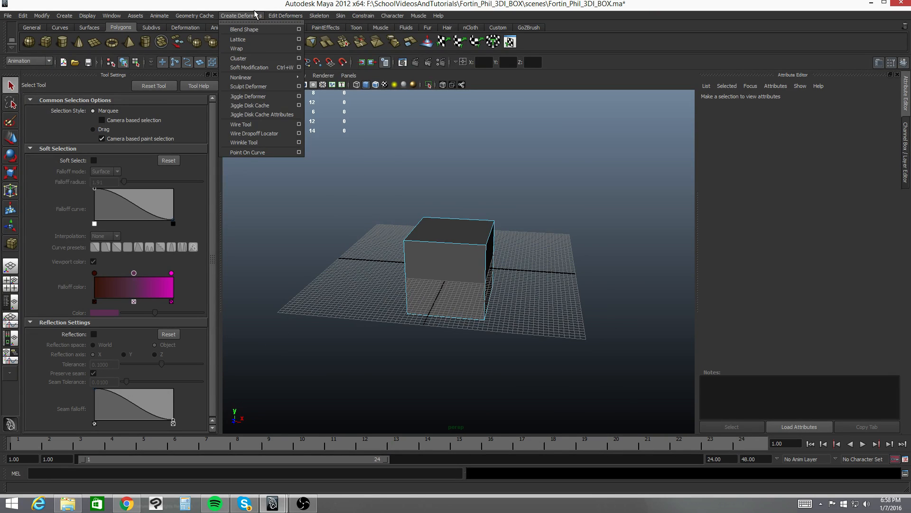
{"action": "mouse_move", "coordinate": [315, 18]}
{"action": "mouse_move", "coordinate": [363, 19]}
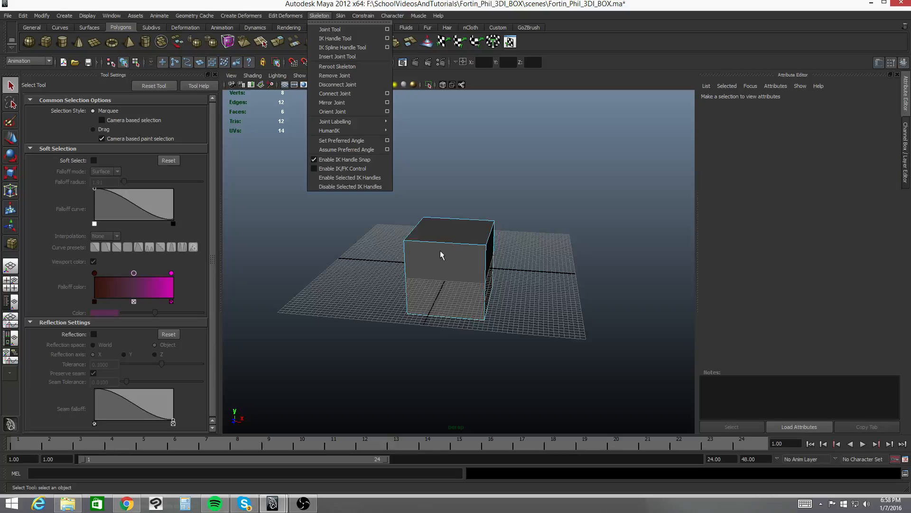
{"action": "left_click", "coordinate": [368, 277]}
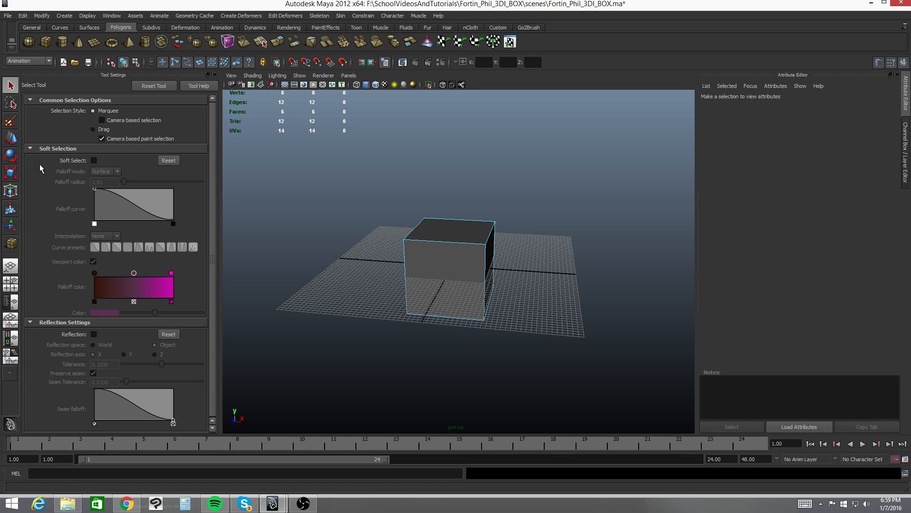
{"action": "left_click", "coordinate": [48, 62]}
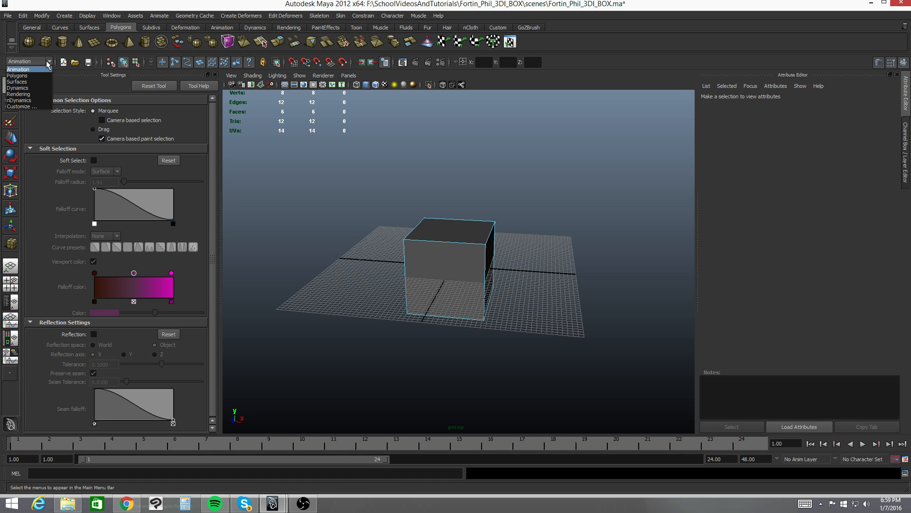
{"action": "left_click", "coordinate": [48, 64]}
{"action": "left_click", "coordinate": [47, 62]}
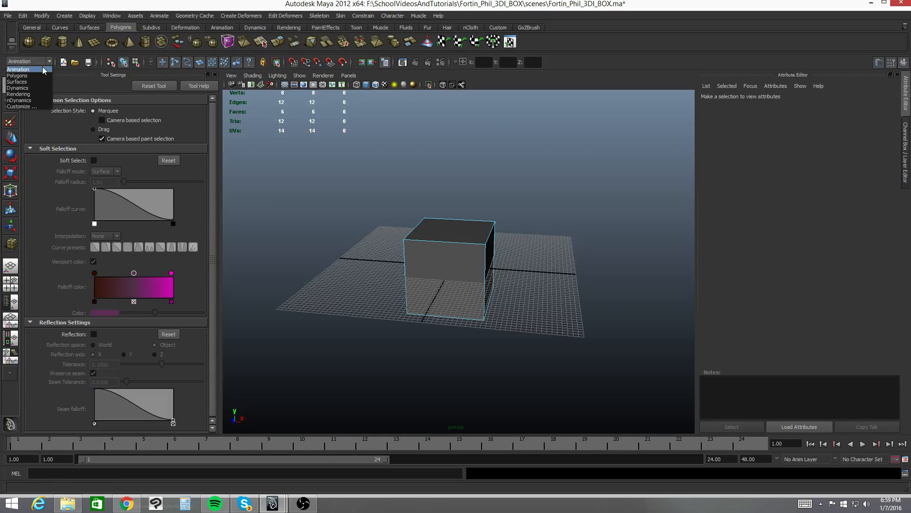
{"action": "left_click", "coordinate": [47, 63]}
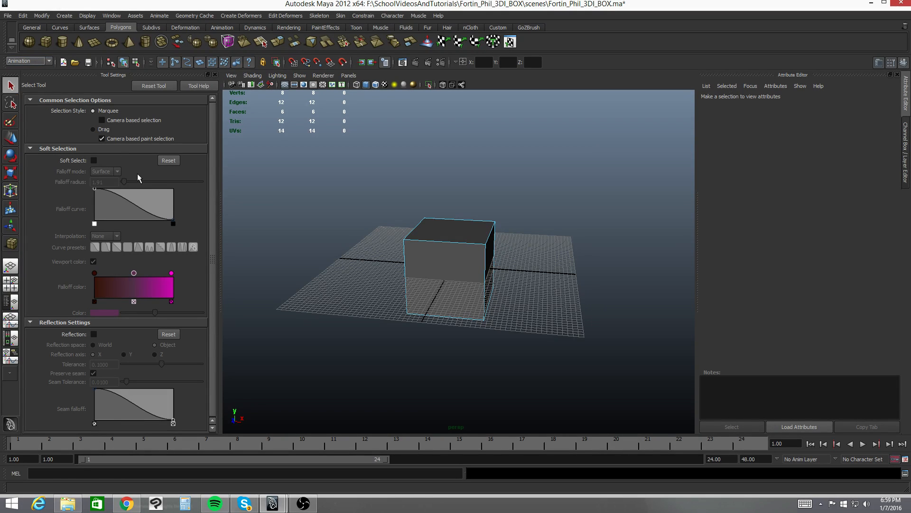
Switch to the layout combining the perspective view, Hypergraph and Graph Editor, with the timeline at frame 1.
{"action": "left_click", "coordinate": [12, 359]}
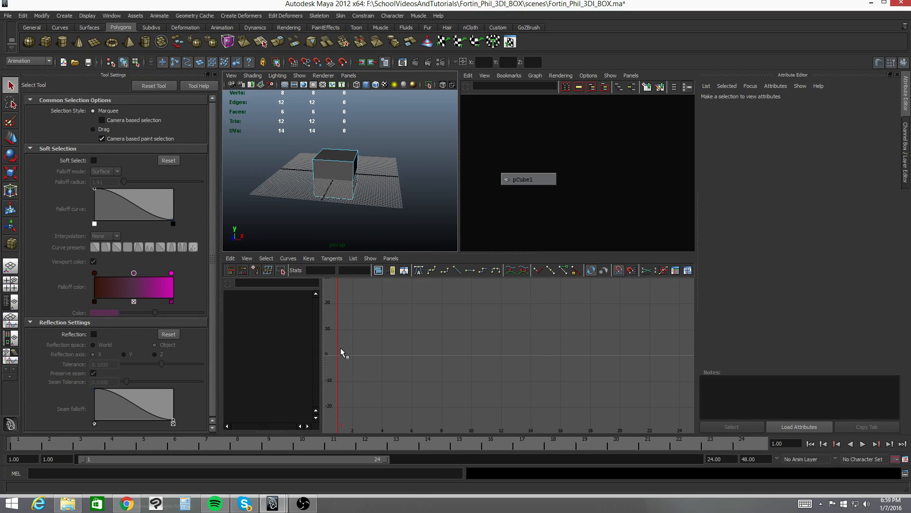
{"action": "left_click", "coordinate": [394, 362]}
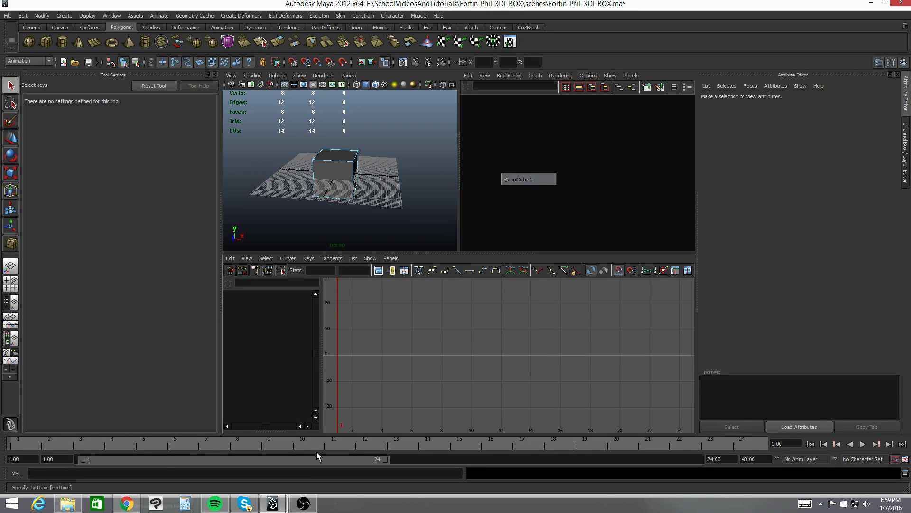
{"action": "left_click", "coordinate": [8, 446]}
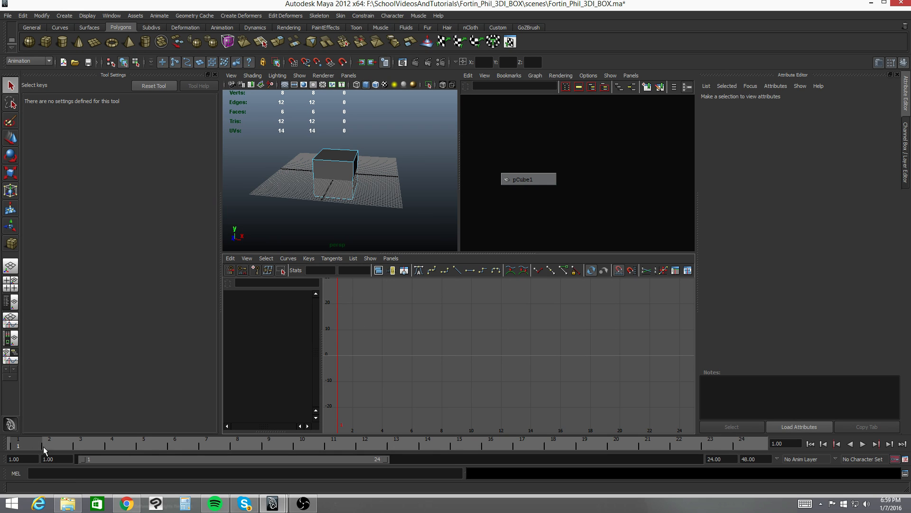
{"action": "left_click_drag", "start_coordinate": [44, 446], "coordinate": [14, 451]}
Select the whole cube, set a keyframe on it at frame 1 and select that key in the Graph Editor.
{"action": "left_click", "coordinate": [351, 165]}
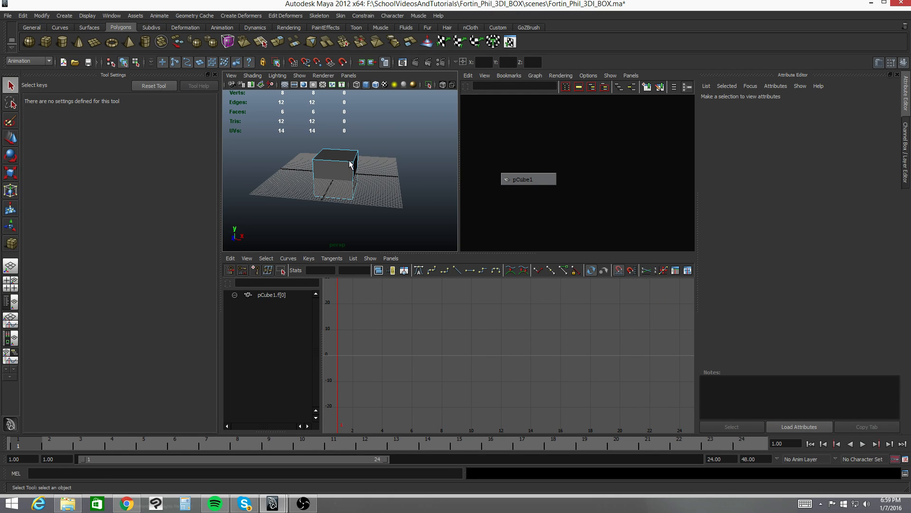
{"action": "left_click", "coordinate": [337, 165]}
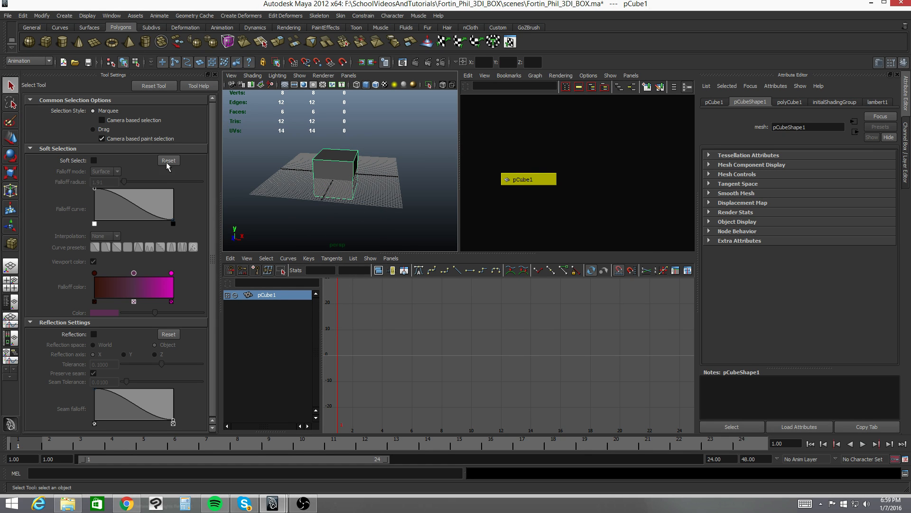
{"action": "key", "text": "s"}
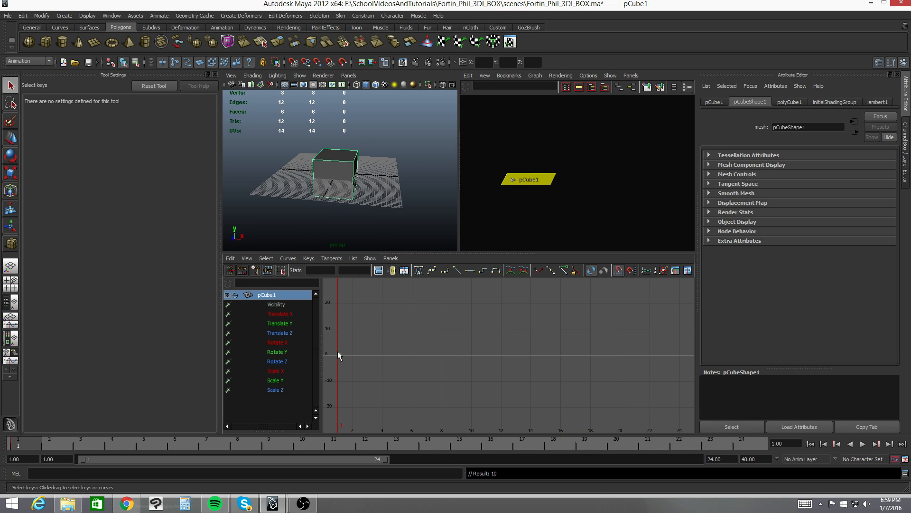
{"action": "left_click_drag", "start_coordinate": [332, 343], "coordinate": [355, 376]}
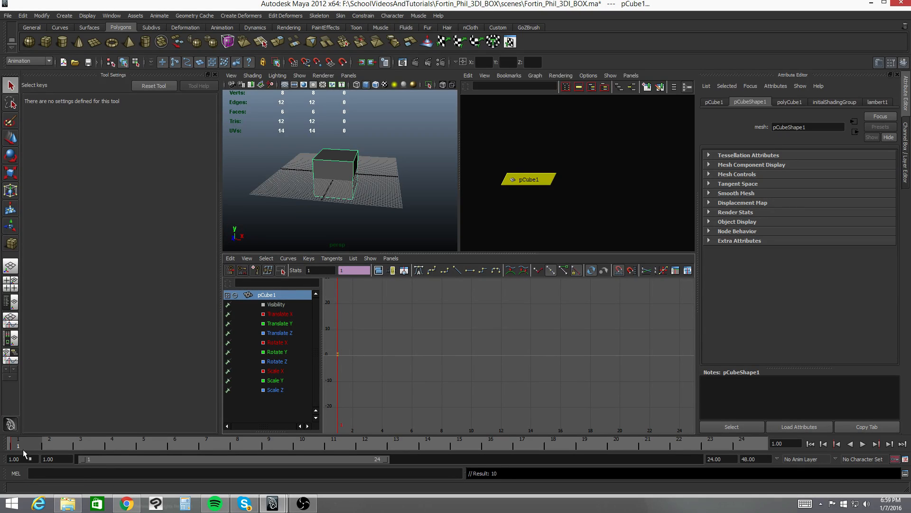
At frame 24, move the cube about 39 units along X, set a keyframe and frame its curve in the Graph Editor.
{"action": "left_click_drag", "start_coordinate": [22, 446], "coordinate": [766, 430]}
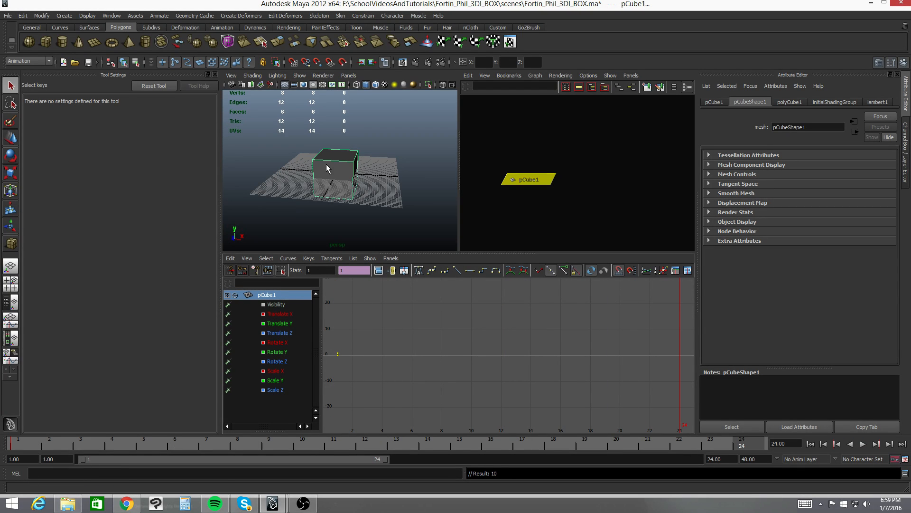
{"action": "key", "text": "q"}
{"action": "key", "text": "w"}
{"action": "left_click_drag", "start_coordinate": [367, 177], "coordinate": [447, 190]}
{"action": "key", "text": "s"}
{"action": "key", "text": "f"}
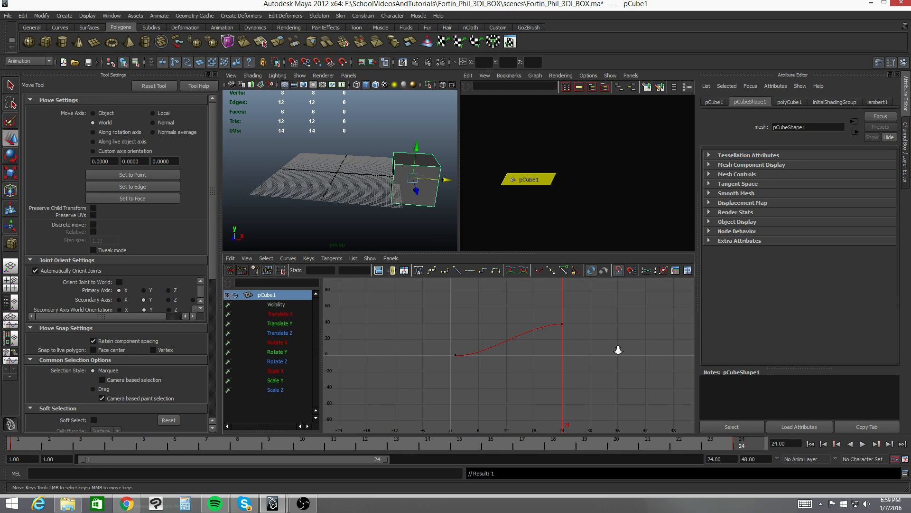
{"action": "right_click_drag", "start_coordinate": [618, 350], "coordinate": [635, 346], "text": "alt"}
{"action": "key", "text": "w"}
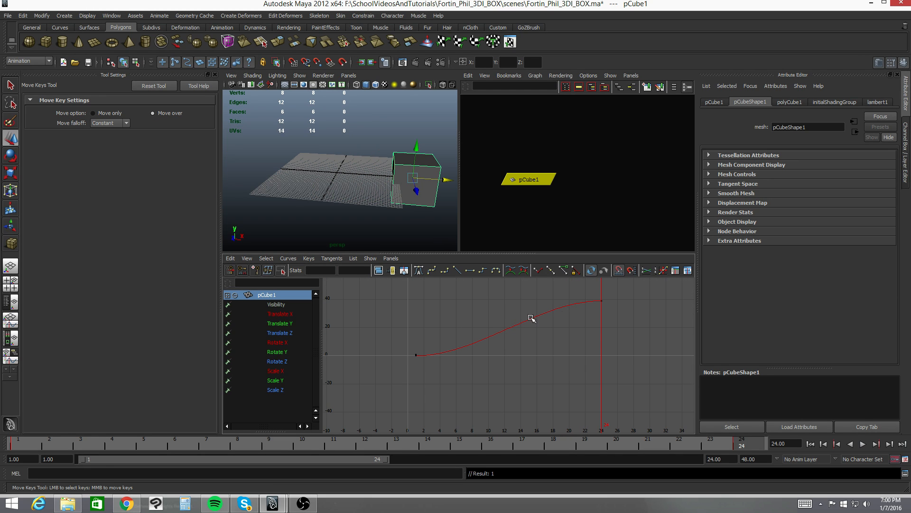
Scrub back to frame 1 and select the start and end keys of the Translate X curve in turn.
{"action": "left_click_drag", "start_coordinate": [741, 444], "coordinate": [15, 445]}
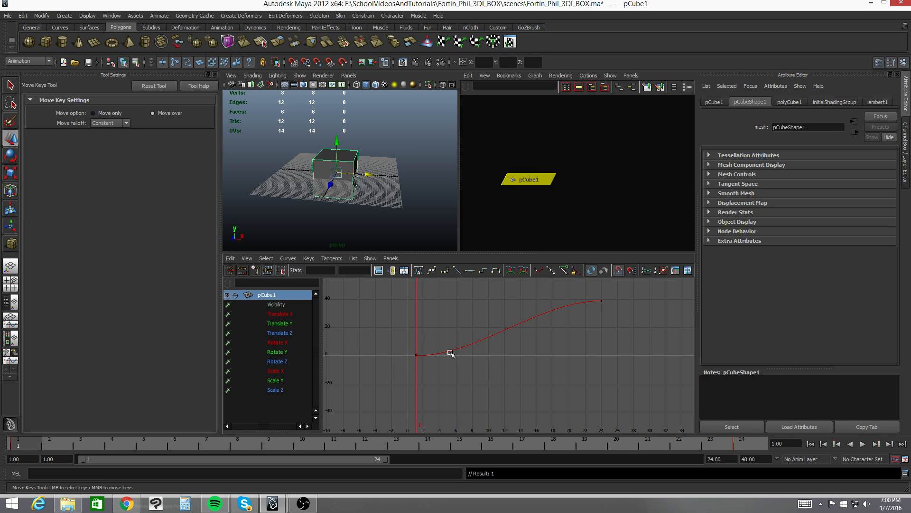
{"action": "left_click_drag", "start_coordinate": [411, 345], "coordinate": [429, 384]}
{"action": "left_click_drag", "start_coordinate": [585, 291], "coordinate": [619, 328]}
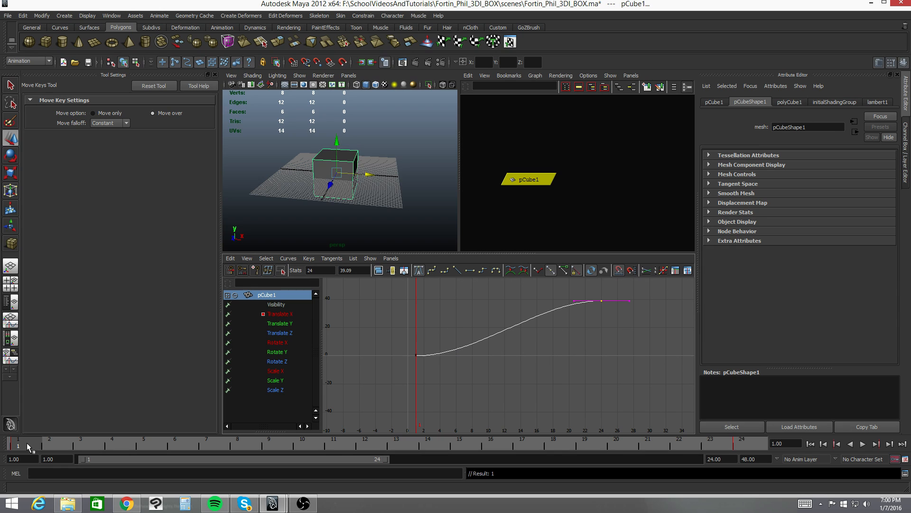
Scrub the cube's motion to frame 24, play back the animation and stop it.
{"action": "left_click_drag", "start_coordinate": [31, 444], "coordinate": [778, 443]}
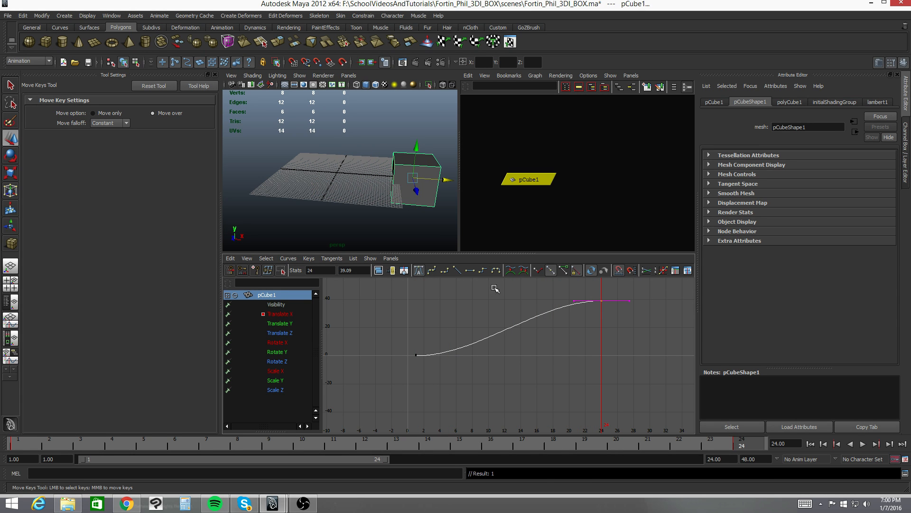
{"action": "key", "text": "alt+v"}
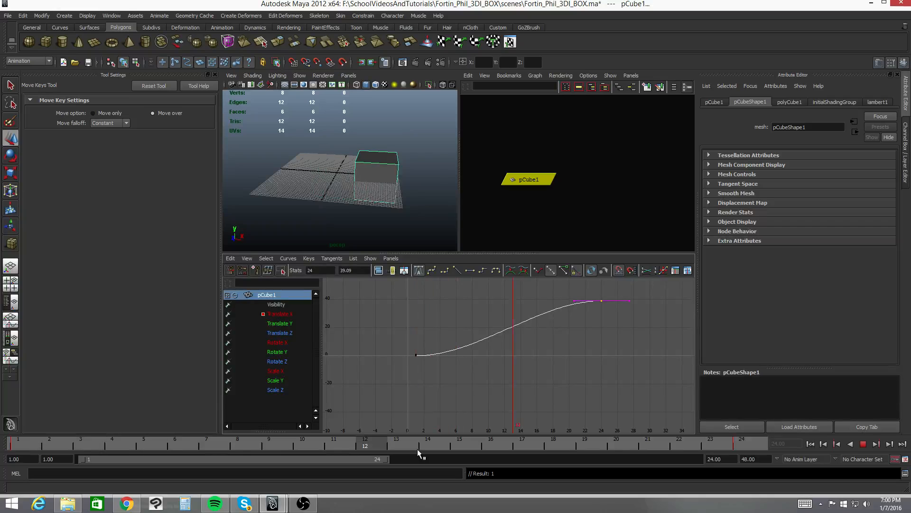
{"action": "key", "text": "alt+v"}
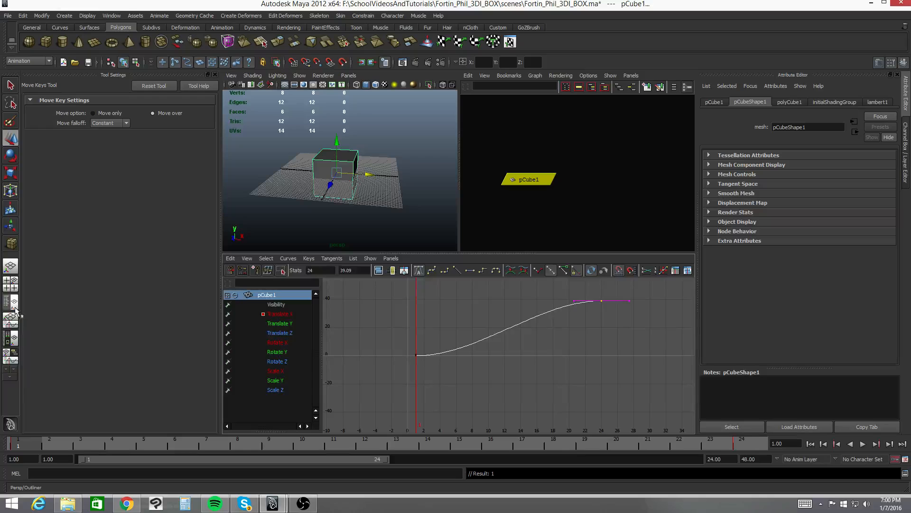
Switch to the Polygons menu set and change the workspace to the four-view layout.
{"action": "left_click", "coordinate": [42, 61]}
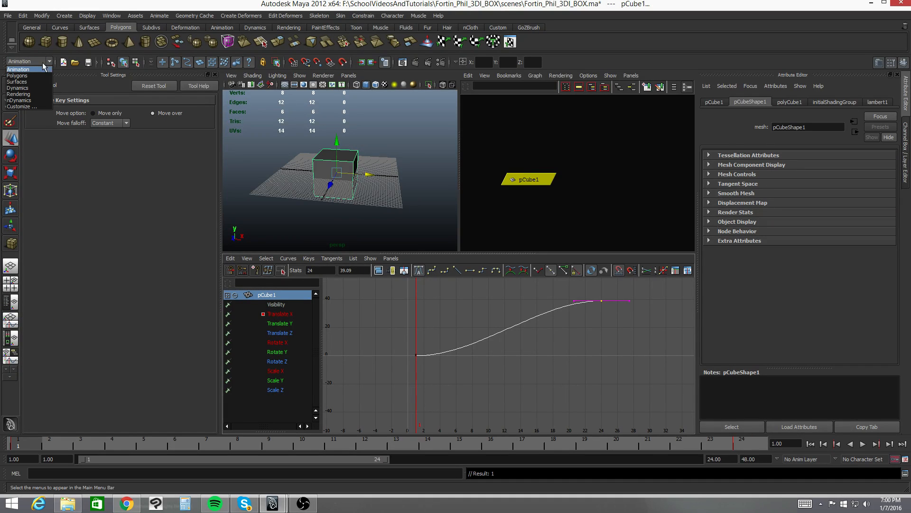
{"action": "left_click", "coordinate": [30, 75]}
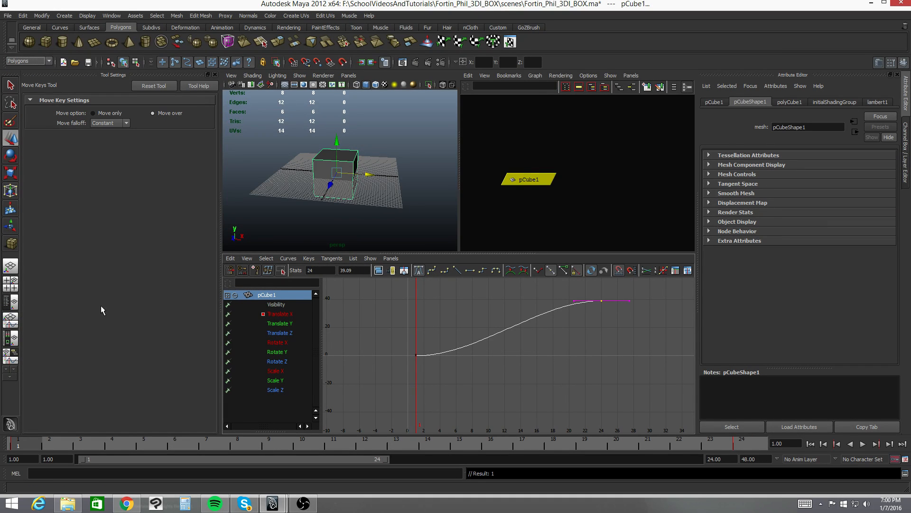
{"action": "left_click", "coordinate": [10, 283]}
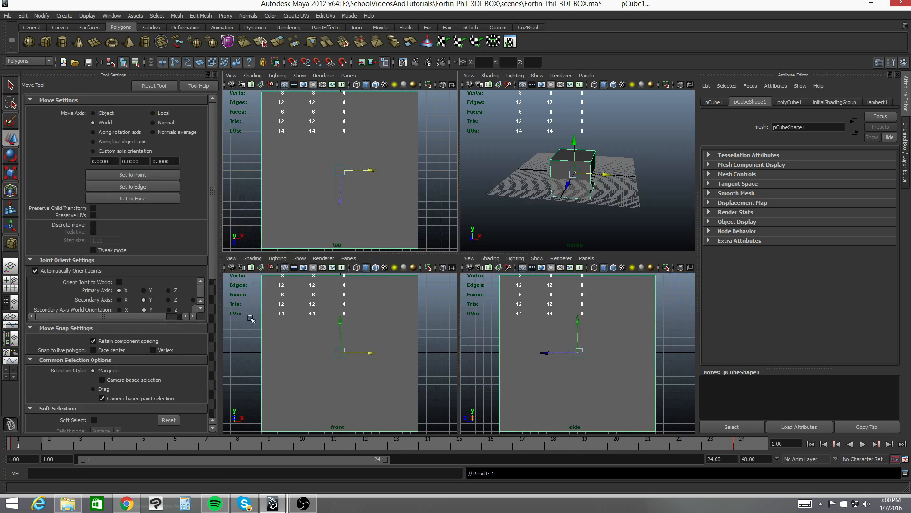
Switch the cube to face selection and select its top face in the top view.
{"action": "scroll", "coordinate": [554, 196], "scroll_direction": "down", "scroll_amount": 3}
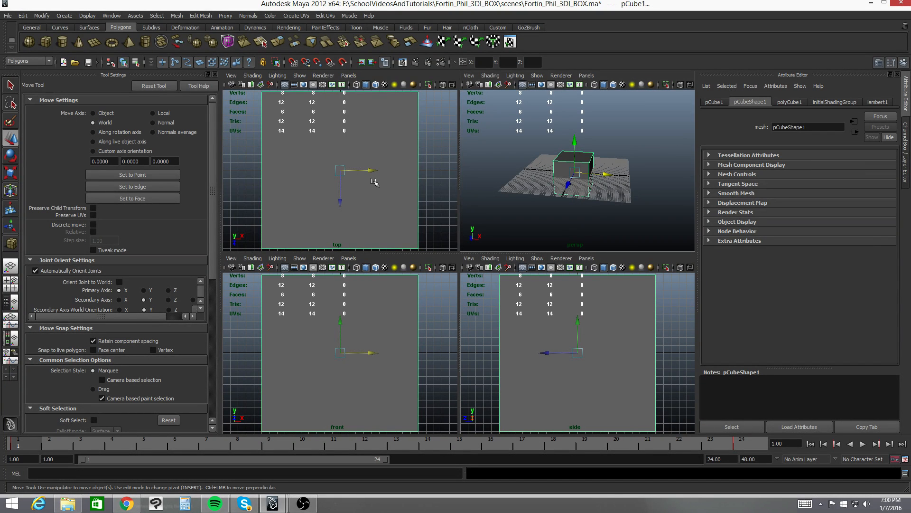
{"action": "right_click_drag", "start_coordinate": [379, 177], "coordinate": [354, 192], "text": "alt"}
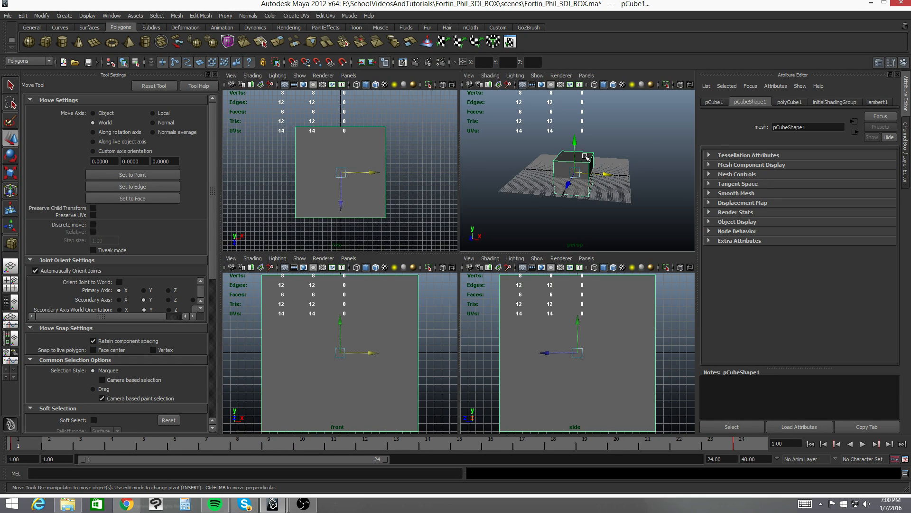
{"action": "right_click_drag", "start_coordinate": [587, 163], "coordinate": [603, 187]}
{"action": "left_click", "coordinate": [370, 204]}
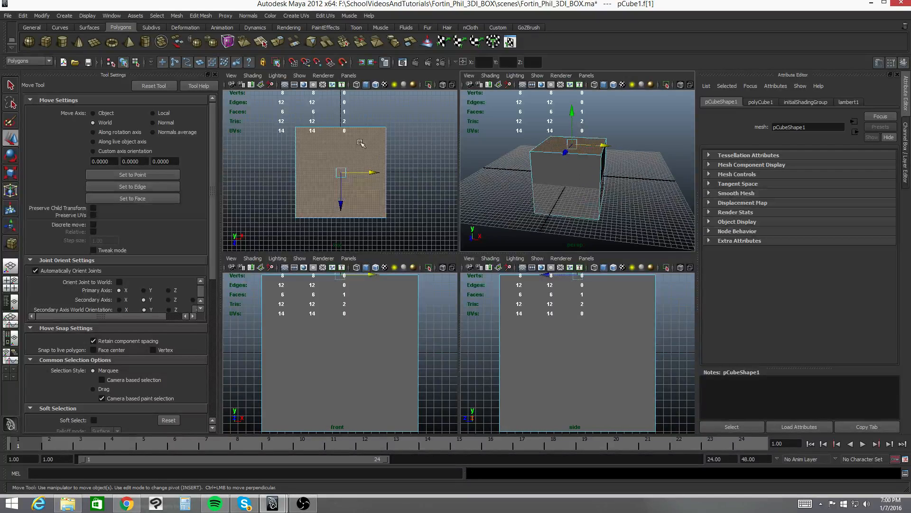
Compare the cube's wireframe and shaded display in the front view.
{"action": "middle_click_drag", "start_coordinate": [426, 354], "coordinate": [409, 362], "text": "alt"}
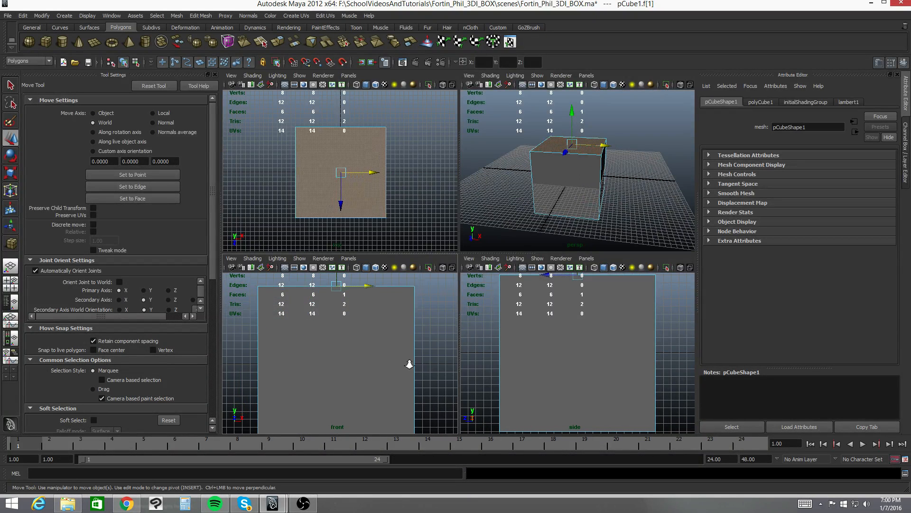
{"action": "right_click_drag", "start_coordinate": [409, 363], "coordinate": [372, 366], "text": "alt"}
{"action": "mouse_move", "coordinate": [372, 366]}
{"action": "middle_mouse_down", "text": "alt"}
{"action": "mouse_move", "coordinate": [383, 337]}
{"action": "mouse_move", "coordinate": [386, 354]}
{"action": "middle_mouse_up", "text": "alt"}
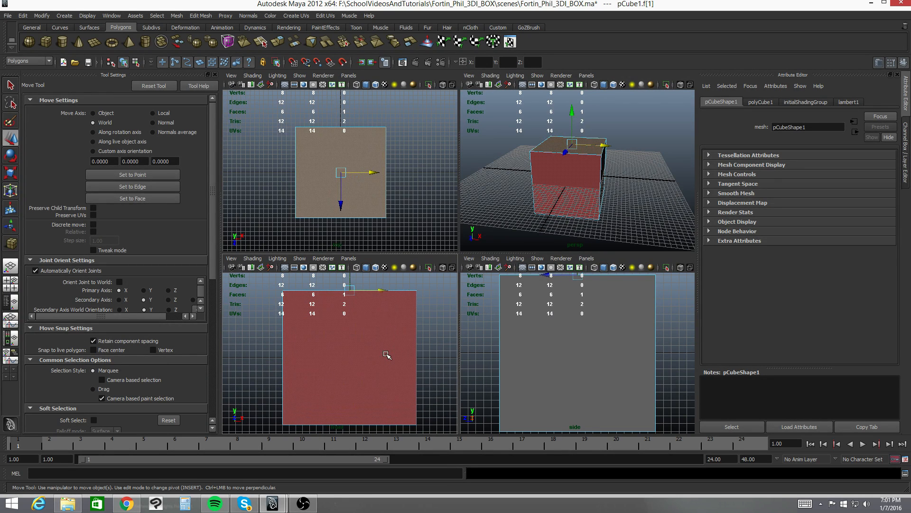
{"action": "key", "text": "4"}
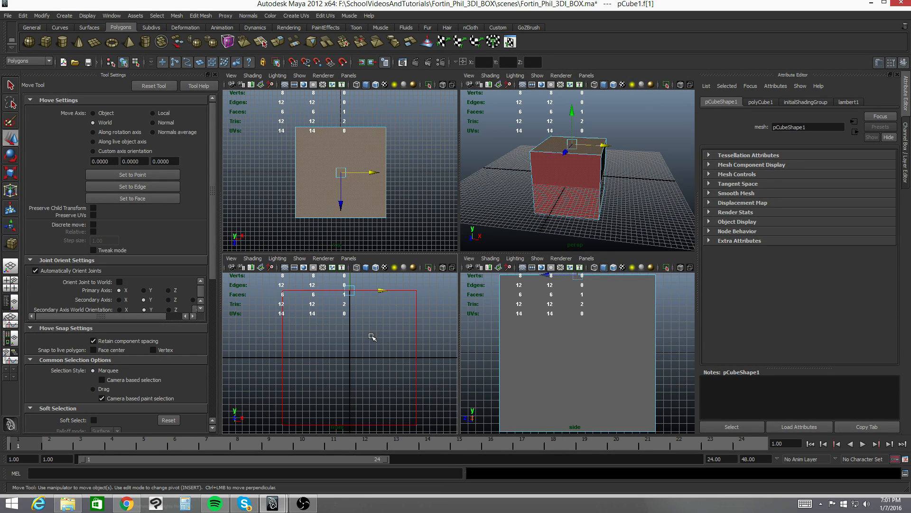
{"action": "key", "text": "5"}
{"action": "key", "text": "4"}
{"action": "key", "text": "5"}
{"action": "key", "text": "4"}
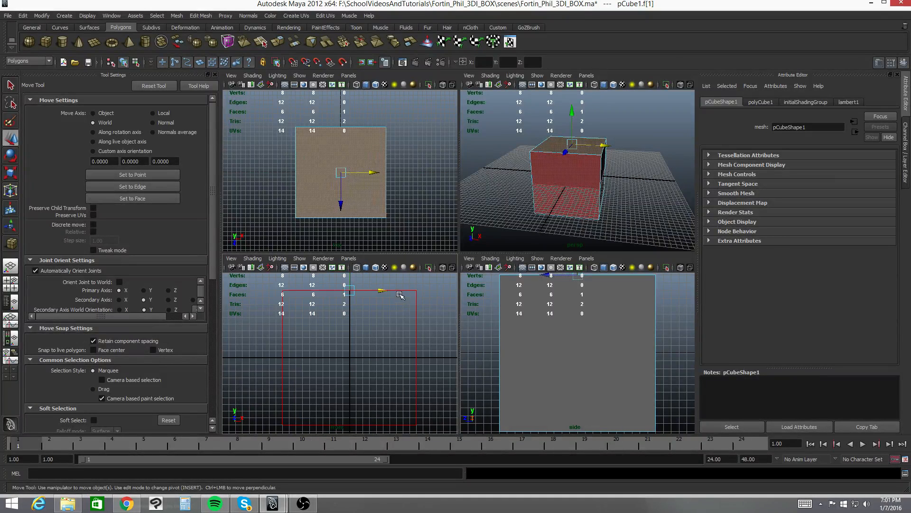
Maximize the perspective view and alternate the cube between wireframe and smooth shading, ending with it smooth shaded.
{"action": "middle_click", "coordinate": [539, 227]}
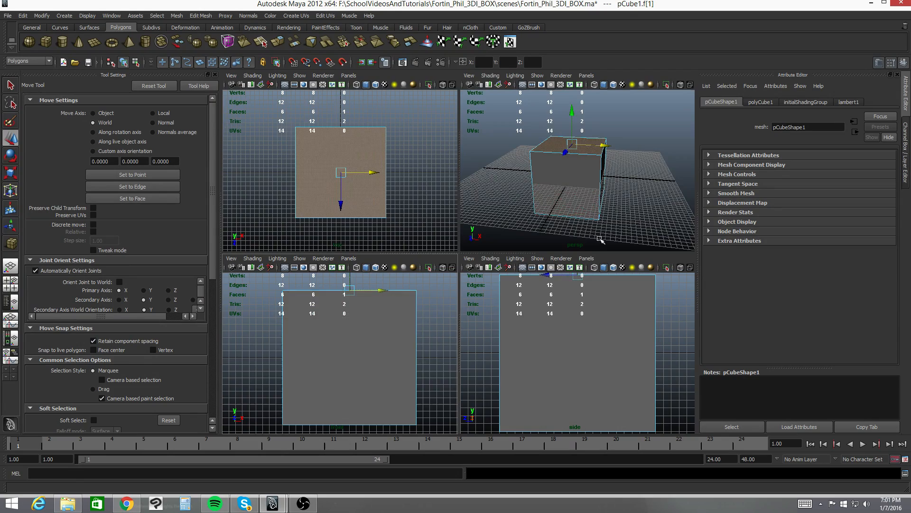
{"action": "key", "text": "space"}
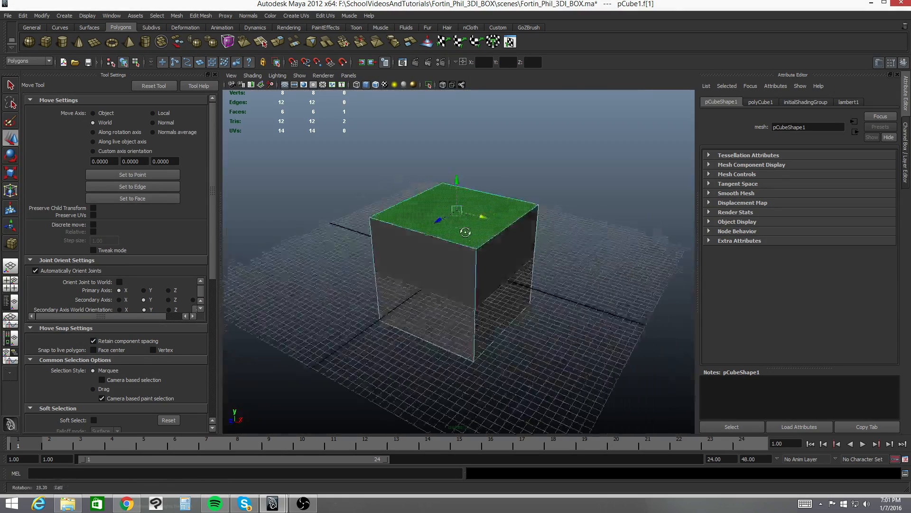
{"action": "left_click_drag", "start_coordinate": [494, 226], "coordinate": [380, 249], "text": "alt"}
{"action": "right_click_drag", "start_coordinate": [380, 248], "coordinate": [446, 261], "text": "alt"}
{"action": "key", "text": "4"}
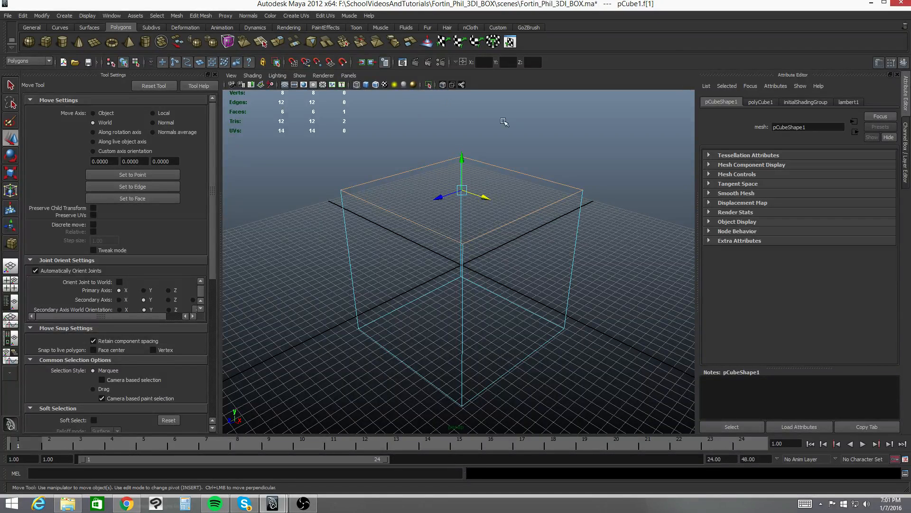
{"action": "key", "text": "5"}
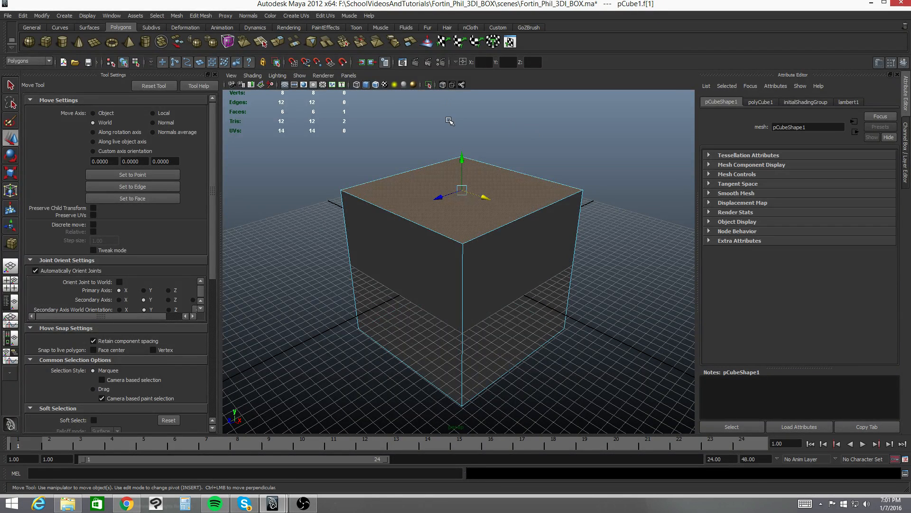
{"action": "left_click", "coordinate": [368, 87]}
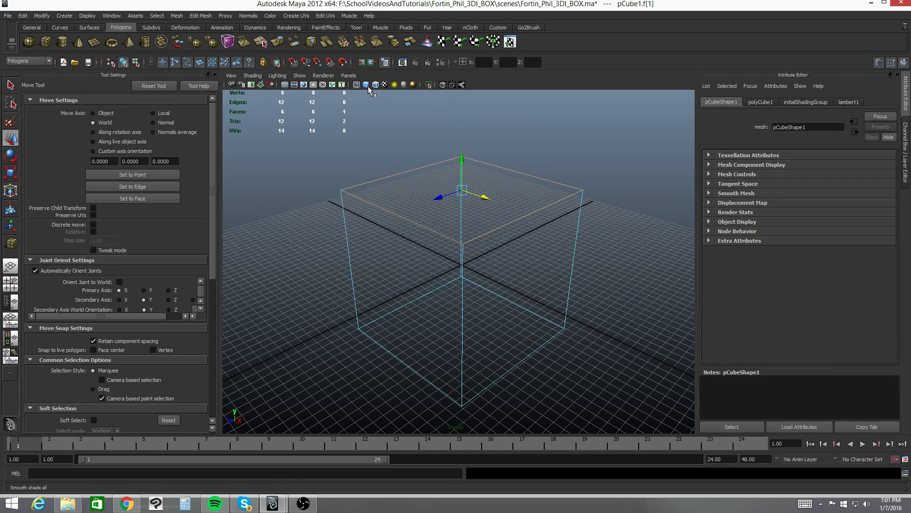
{"action": "left_click", "coordinate": [365, 85]}
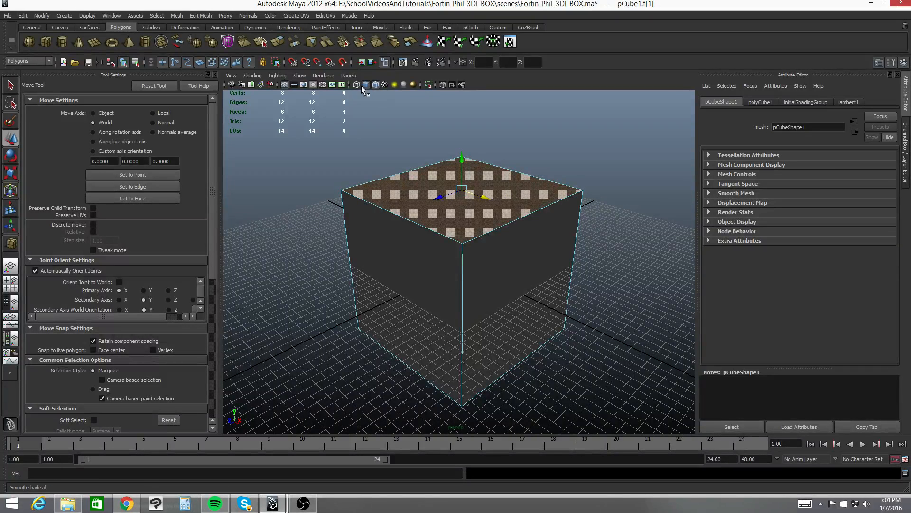
{"action": "left_click", "coordinate": [357, 84]}
{"action": "left_click", "coordinate": [365, 85]}
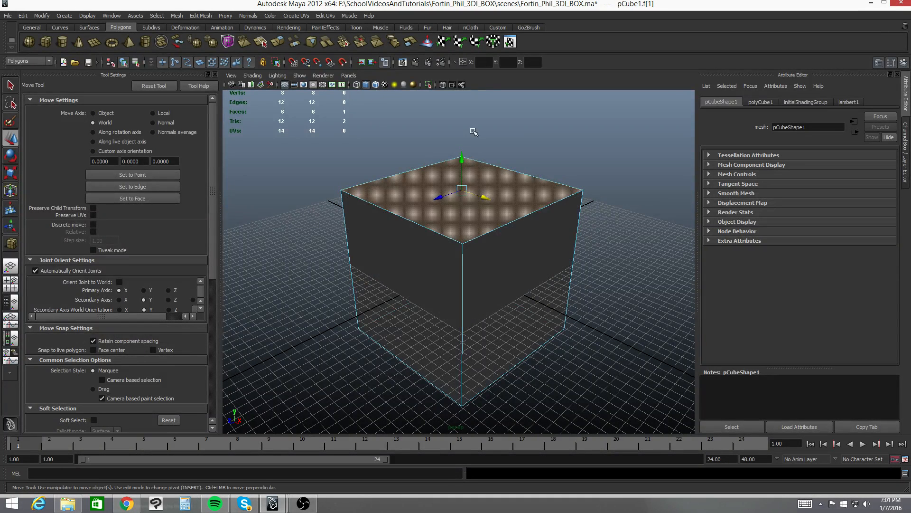
Clear the face selection on the cube and check it from farther away in the perspective view.
{"action": "left_click", "coordinate": [396, 112]}
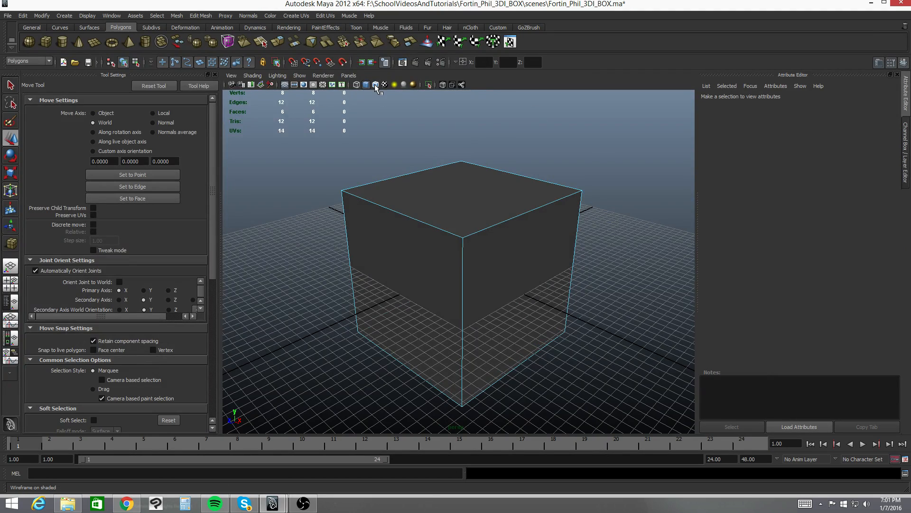
{"action": "scroll", "coordinate": [535, 152], "scroll_direction": "down", "scroll_amount": 4}
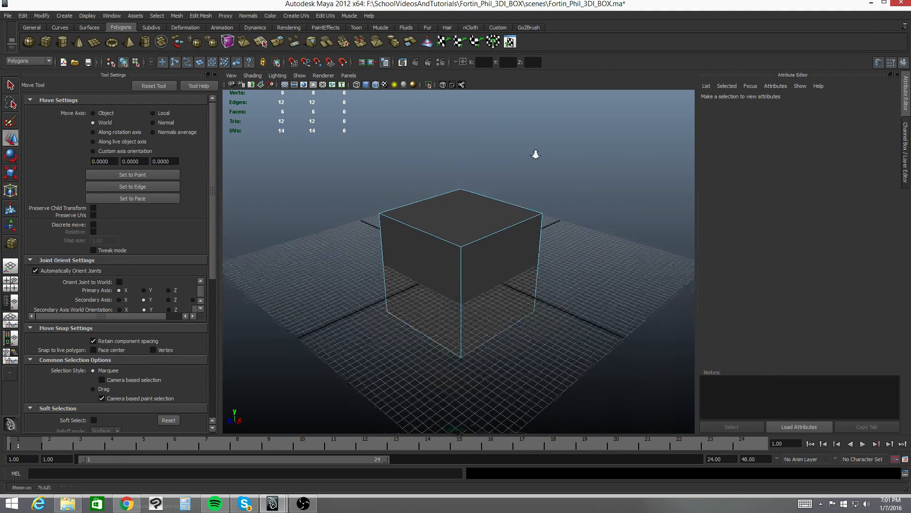
{"action": "left_click_drag", "start_coordinate": [550, 208], "coordinate": [450, 157], "text": "alt"}
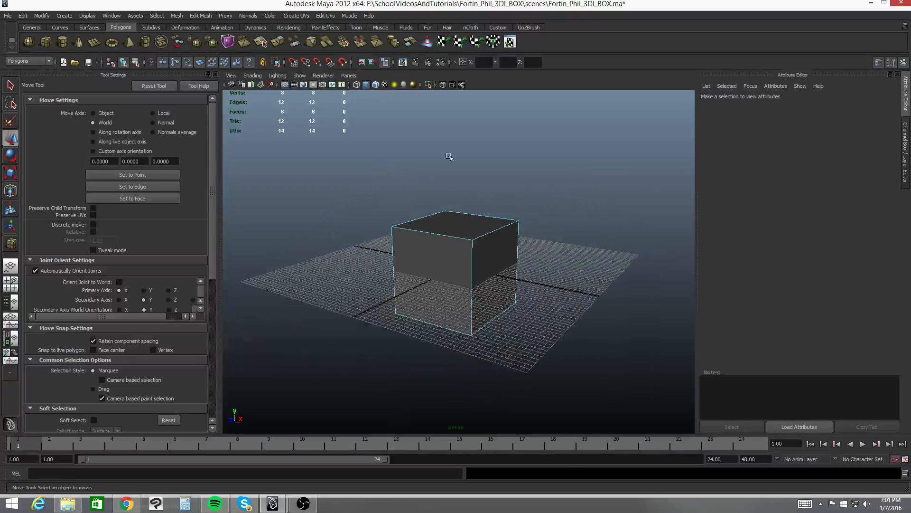
{"action": "left_click", "coordinate": [384, 84]}
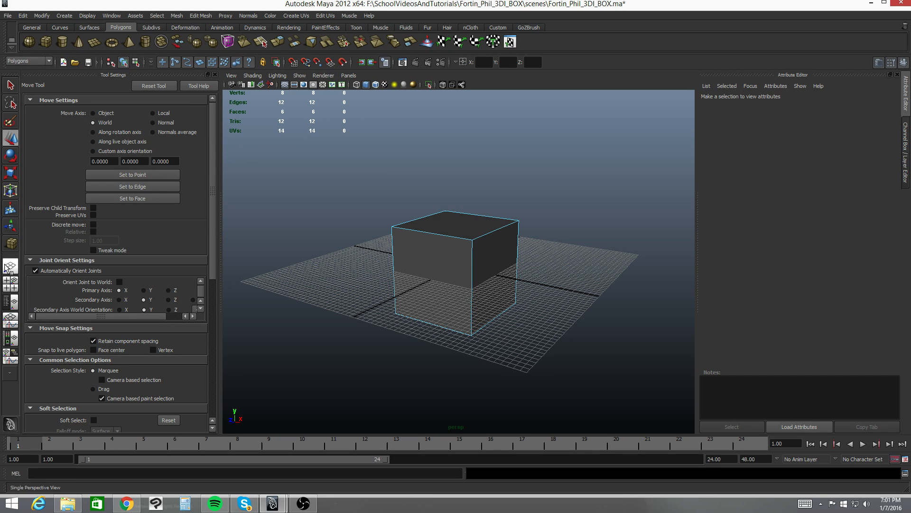
Detach the Window command list as a floating palette and place it beside the viewport.
{"action": "left_click", "coordinate": [114, 18]}
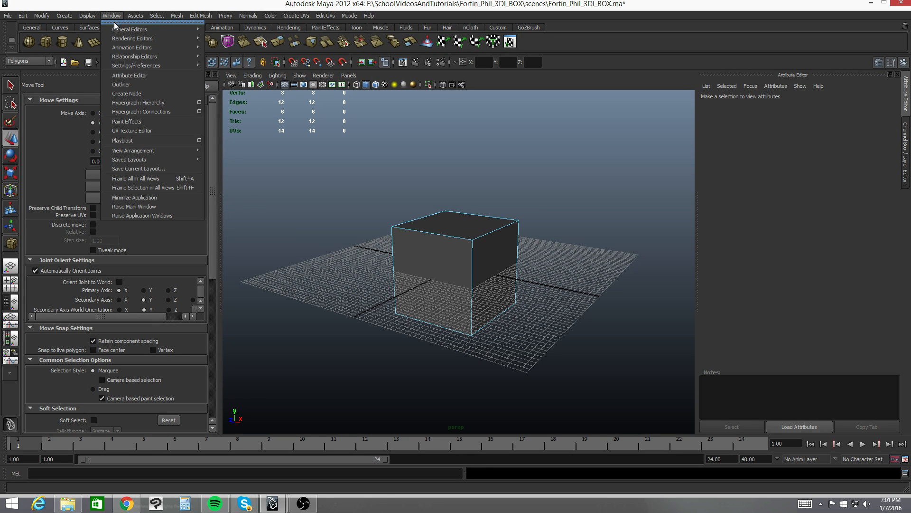
{"action": "left_click", "coordinate": [115, 22]}
{"action": "left_click_drag", "start_coordinate": [140, 9], "coordinate": [169, 125]}
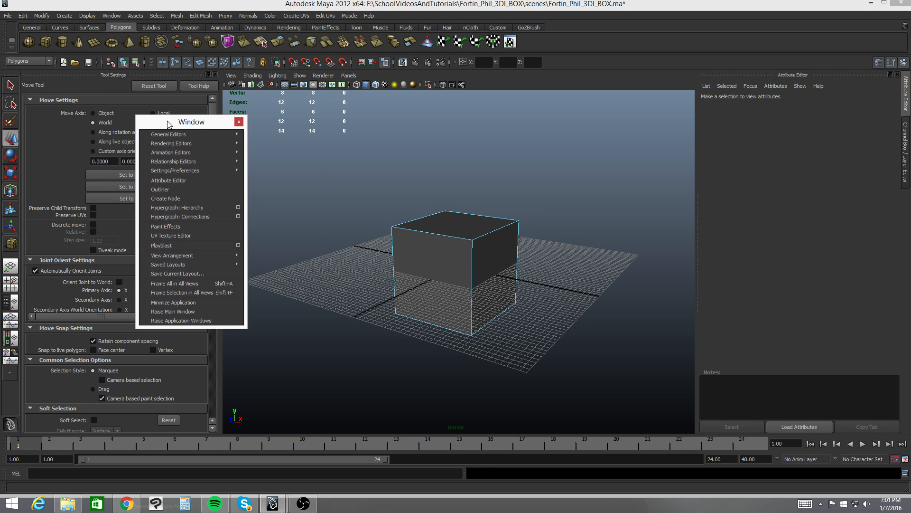
Open the Hypershade, reposition it and widen its window.
{"action": "mouse_move", "coordinate": [206, 141]}
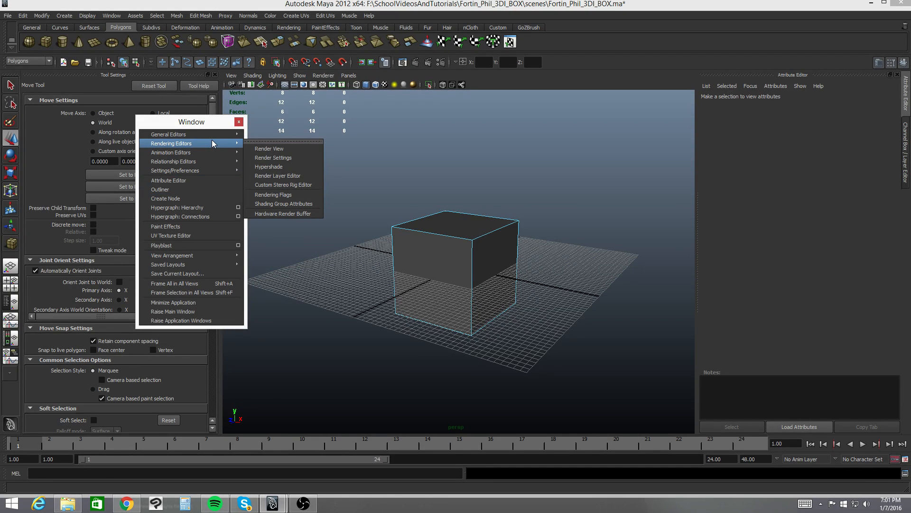
{"action": "left_click", "coordinate": [291, 168]}
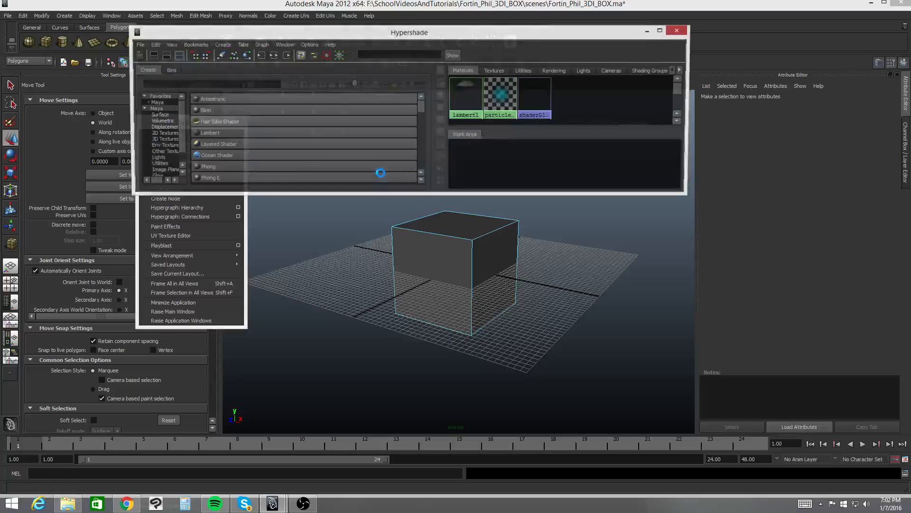
{"action": "left_click_drag", "start_coordinate": [432, 35], "coordinate": [338, 30]}
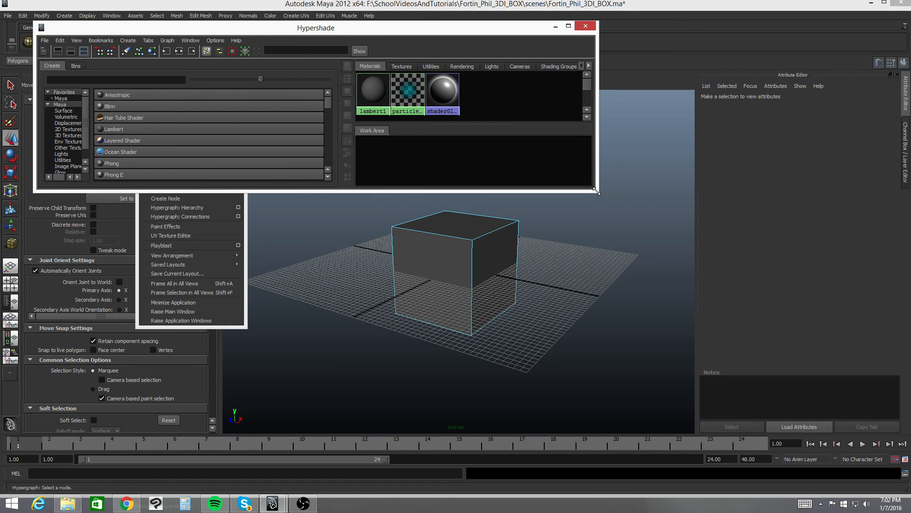
{"action": "left_click_drag", "start_coordinate": [596, 192], "coordinate": [770, 195]}
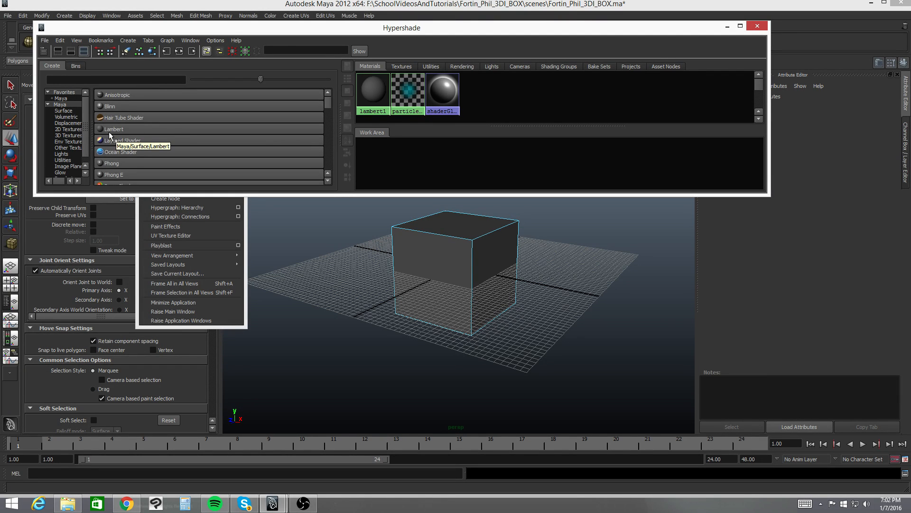
Create a new Lambert material in the Hypershade and assign it to the whole cube.
{"action": "left_click", "coordinate": [191, 129]}
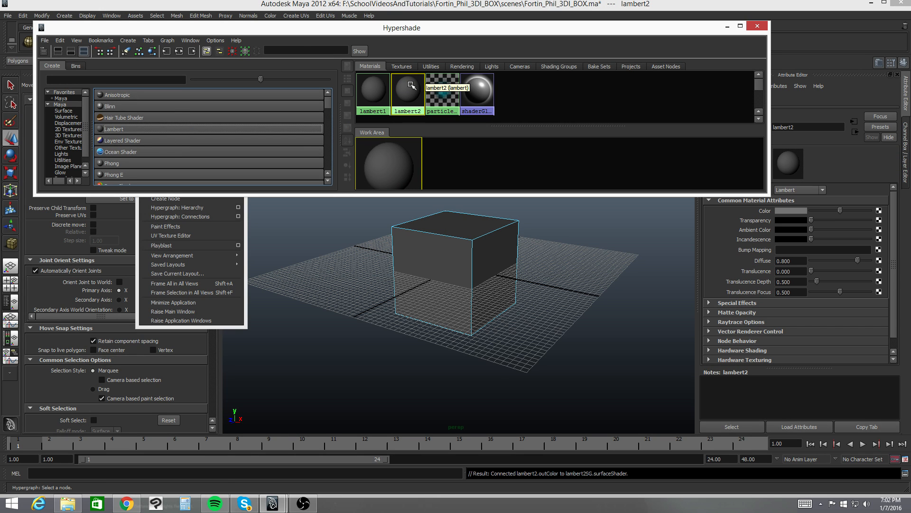
{"action": "left_click", "coordinate": [411, 85]}
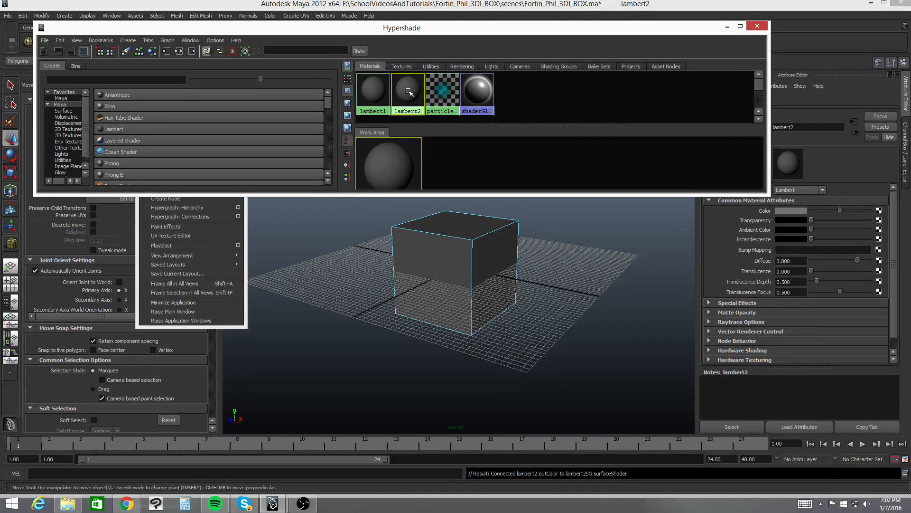
{"action": "left_click", "coordinate": [449, 241]}
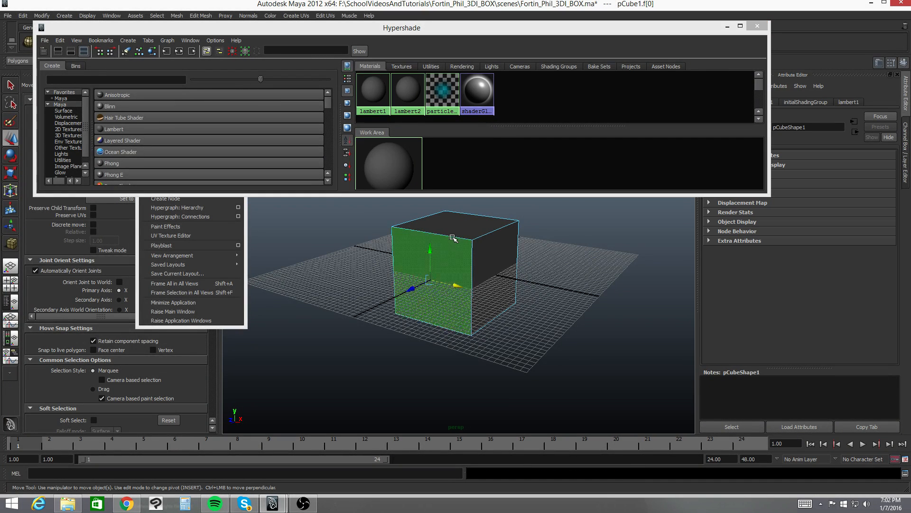
{"action": "right_click_drag", "start_coordinate": [440, 225], "coordinate": [502, 221]}
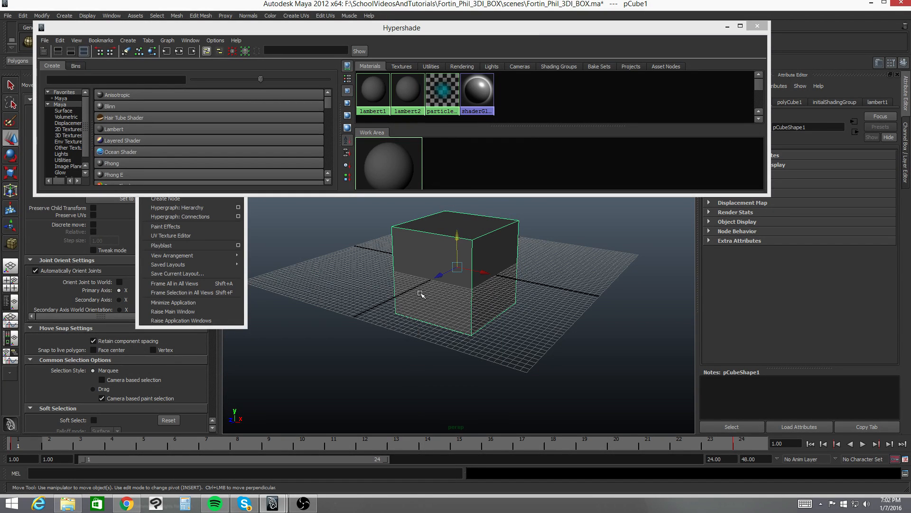
{"action": "right_click", "coordinate": [411, 89]}
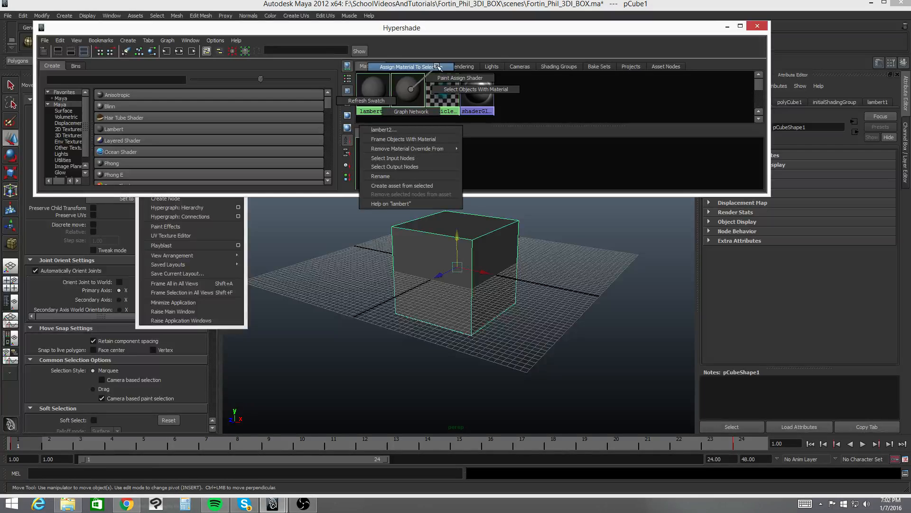
{"action": "left_click", "coordinate": [411, 66]}
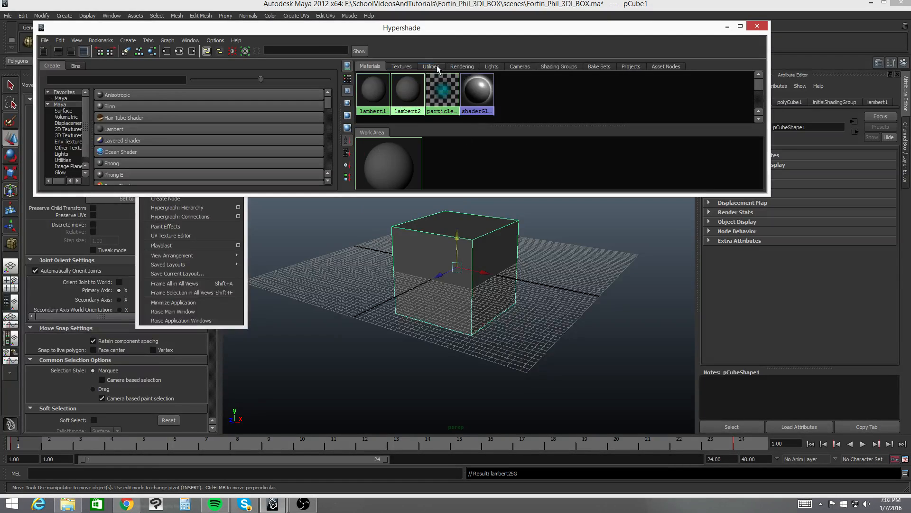
Colour the lambert2 material green, darken the shade, and minimize the Hypershade window.
{"action": "left_click", "coordinate": [407, 88]}
{"action": "left_click_drag", "start_coordinate": [516, 28], "coordinate": [425, 26]}
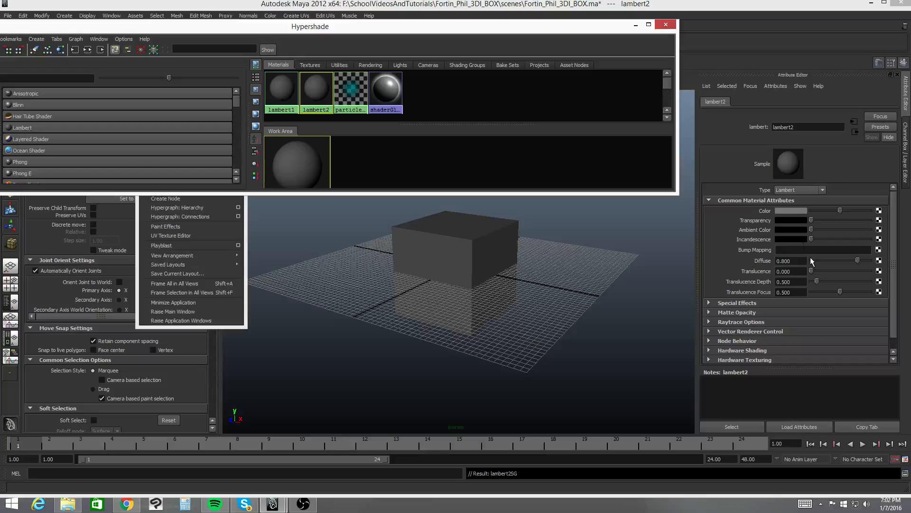
{"action": "left_click", "coordinate": [789, 211]}
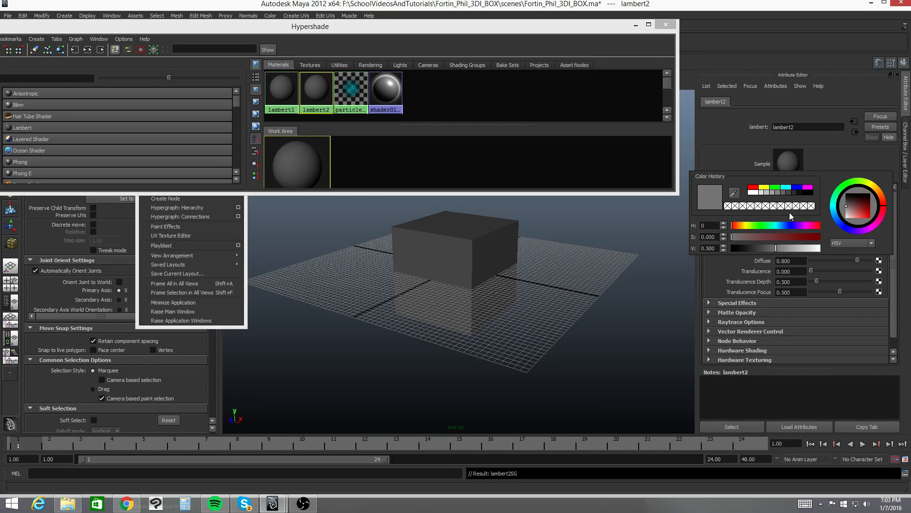
{"action": "left_click", "coordinate": [775, 188]}
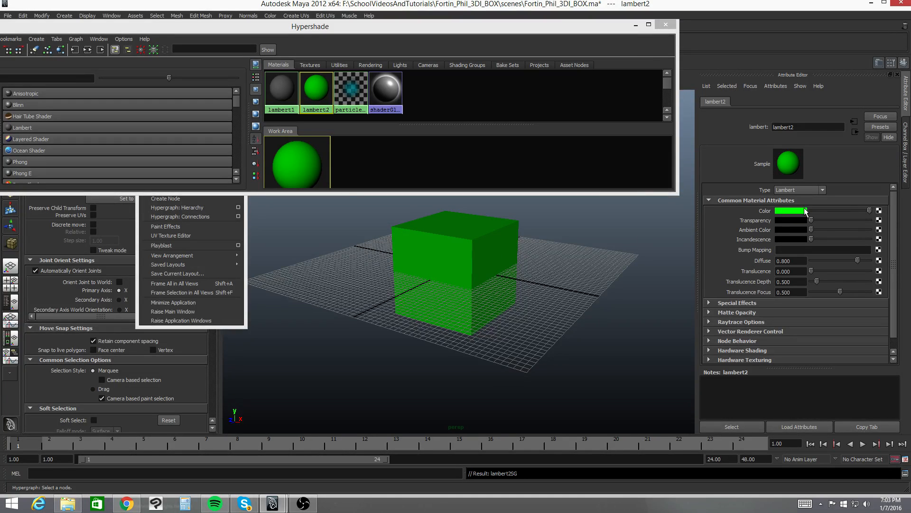
{"action": "left_click", "coordinate": [798, 207]}
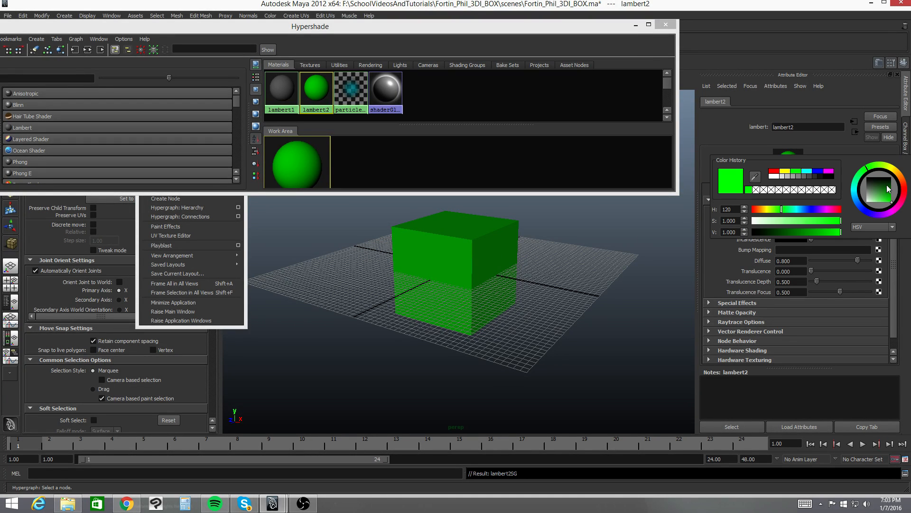
{"action": "mouse_move", "coordinate": [887, 184]}
{"action": "left_mouse_down"}
{"action": "mouse_move", "coordinate": [880, 193]}
{"action": "mouse_move", "coordinate": [891, 196]}
{"action": "left_mouse_up"}
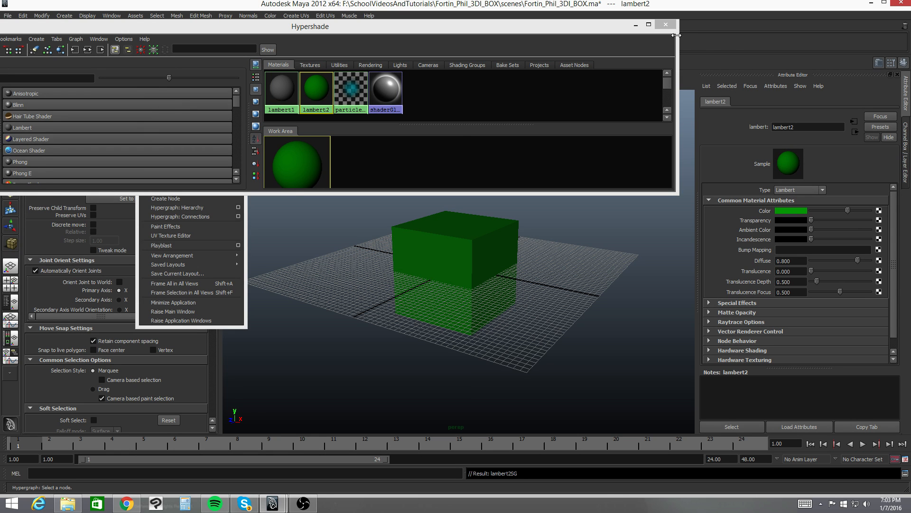
{"action": "left_click", "coordinate": [635, 25]}
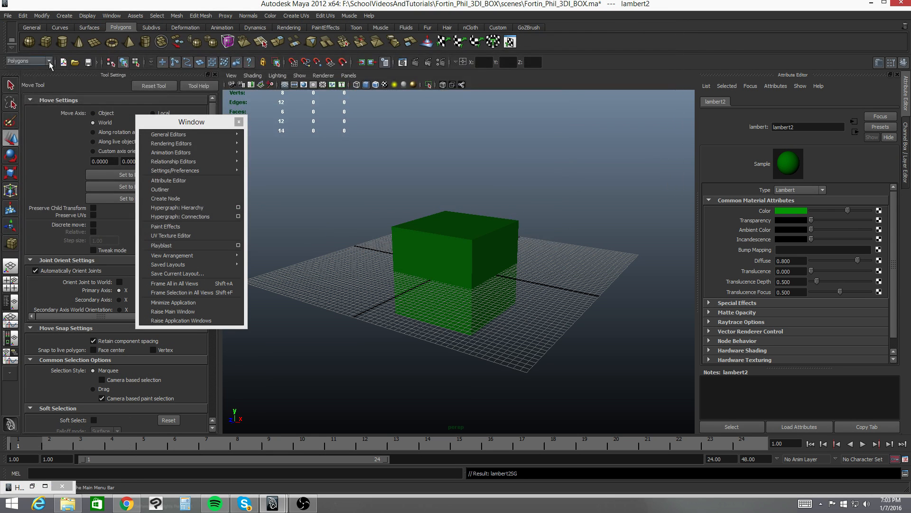
Switch the menu set from Polygons to Surfaces.
{"action": "left_click", "coordinate": [26, 61]}
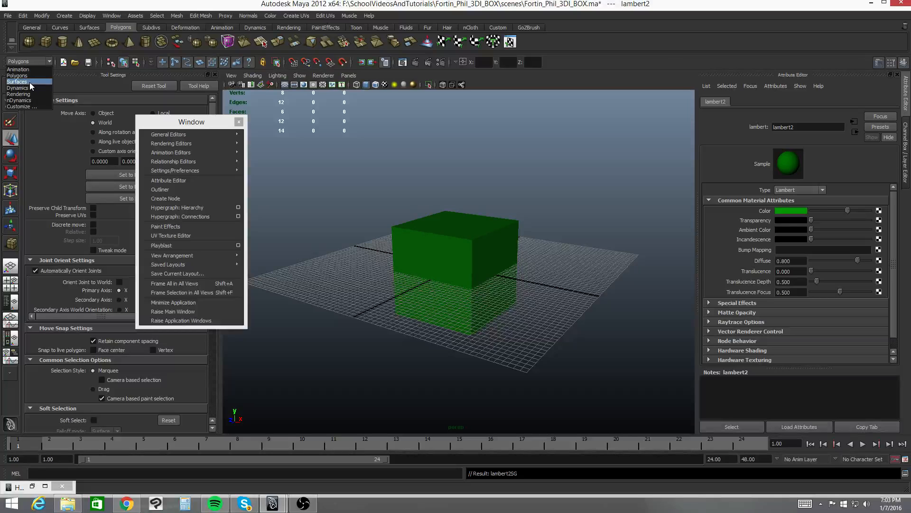
{"action": "left_click", "coordinate": [30, 81]}
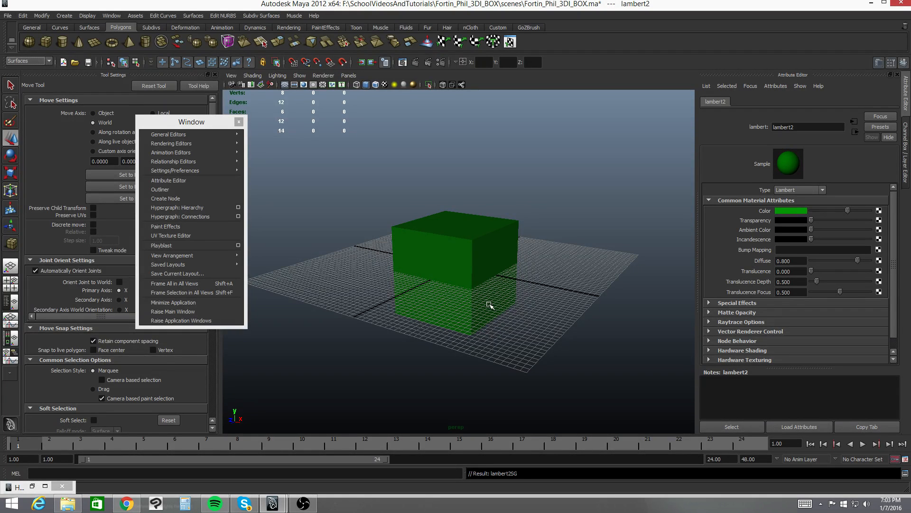
{"action": "mouse_move", "coordinate": [201, 152]}
Switch the menu set to Rendering and display the Rendering shelf.
{"action": "left_click", "coordinate": [47, 61]}
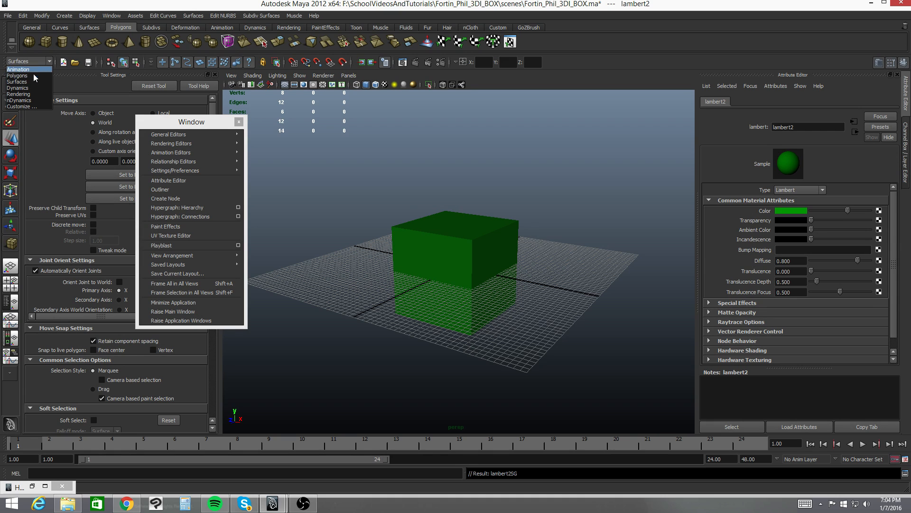
{"action": "left_click", "coordinate": [28, 94]}
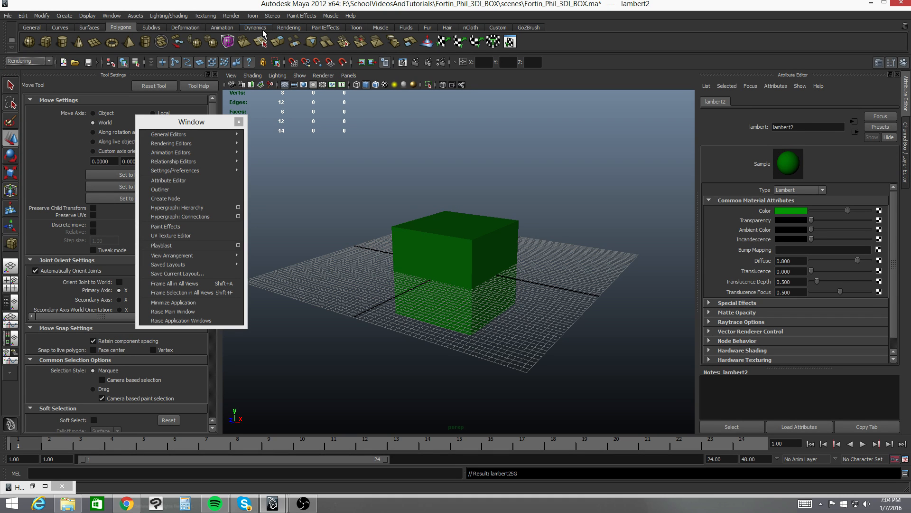
{"action": "left_click", "coordinate": [188, 16]}
{"action": "left_click", "coordinate": [190, 17]}
{"action": "left_click", "coordinate": [291, 27]}
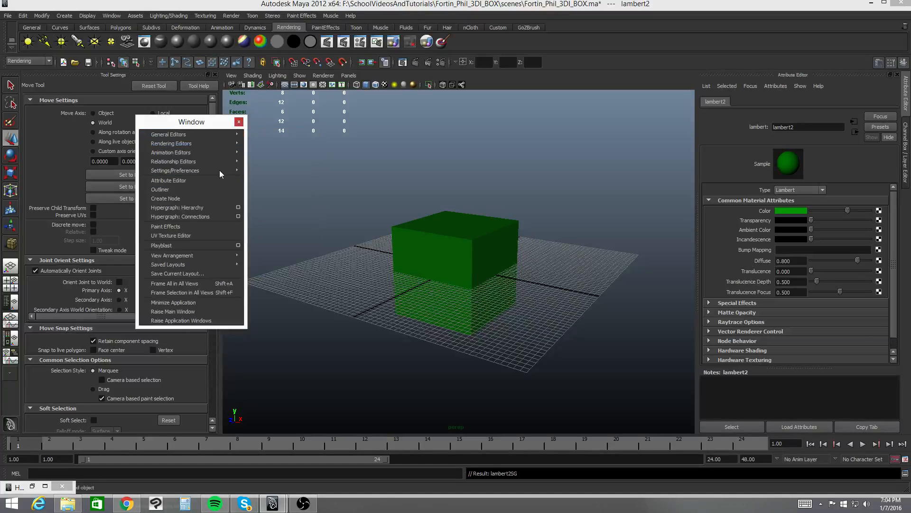
Close the floating Window command palette and the minimized Hypershade window.
{"action": "mouse_move", "coordinate": [236, 133]}
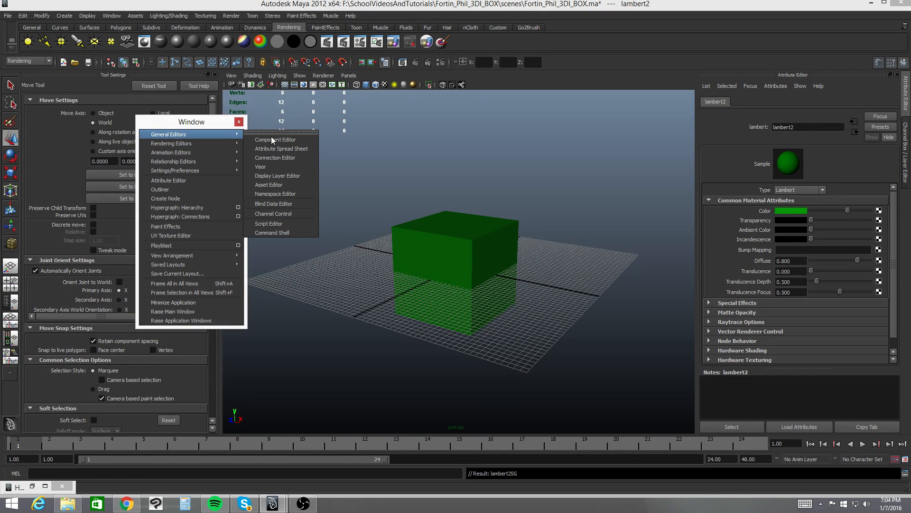
{"action": "left_click", "coordinate": [239, 122]}
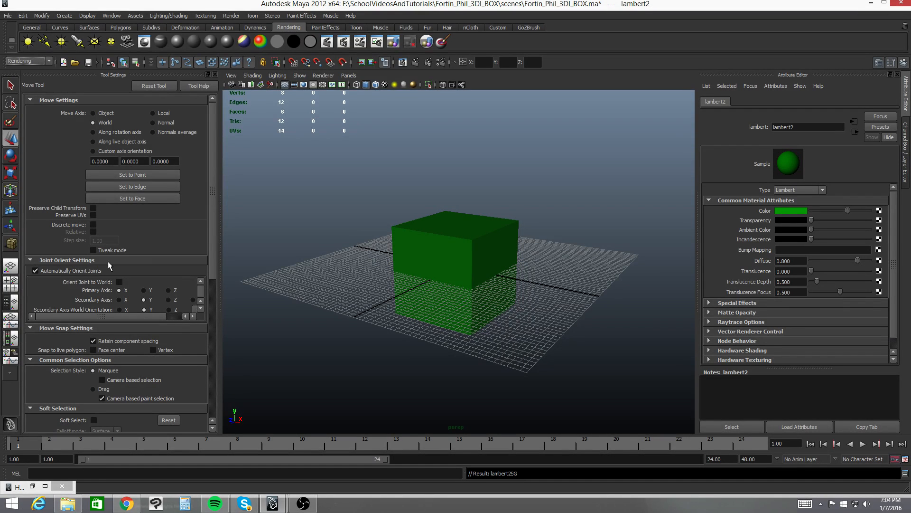
{"action": "left_click", "coordinate": [9, 341]}
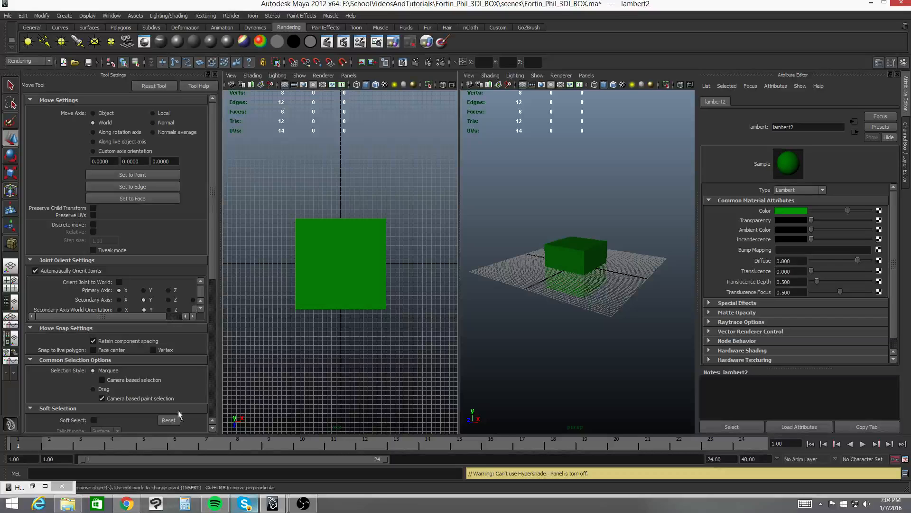
{"action": "left_click", "coordinate": [62, 486]}
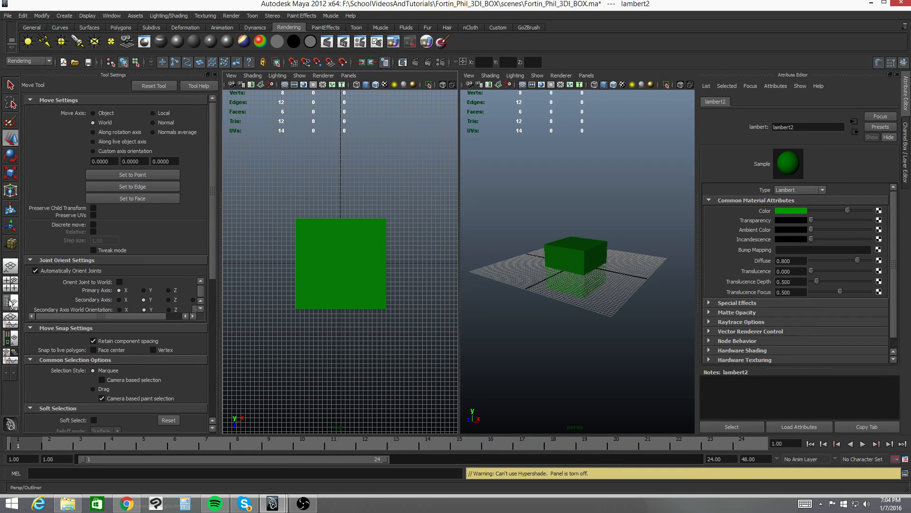
Switch to the Hypershade/Persp layout and hide the Tool Settings, Attribute Editor and Channel Box.
{"action": "left_click", "coordinate": [11, 303]}
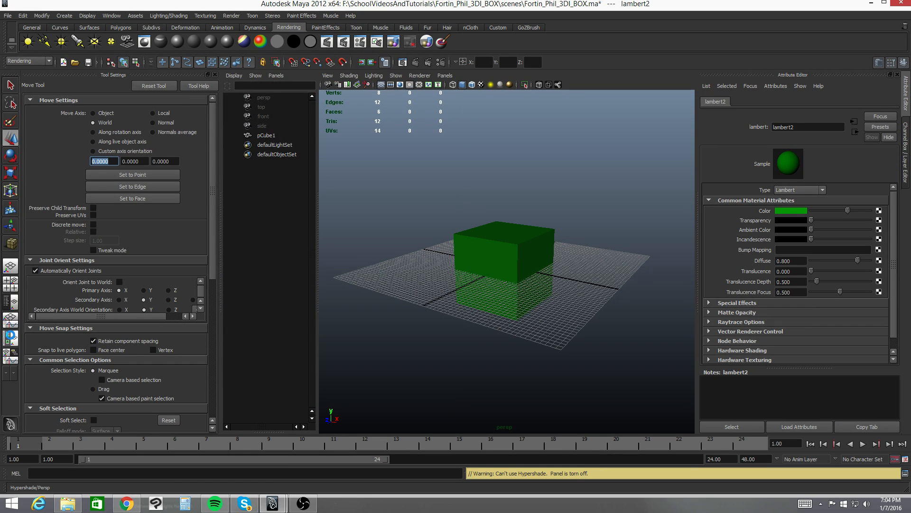
{"action": "left_click", "coordinate": [10, 338]}
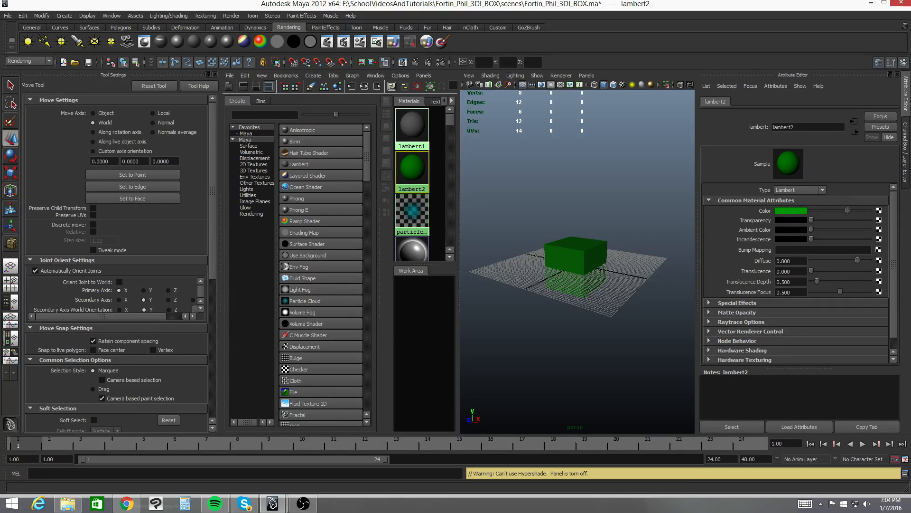
{"action": "left_click", "coordinate": [890, 63]}
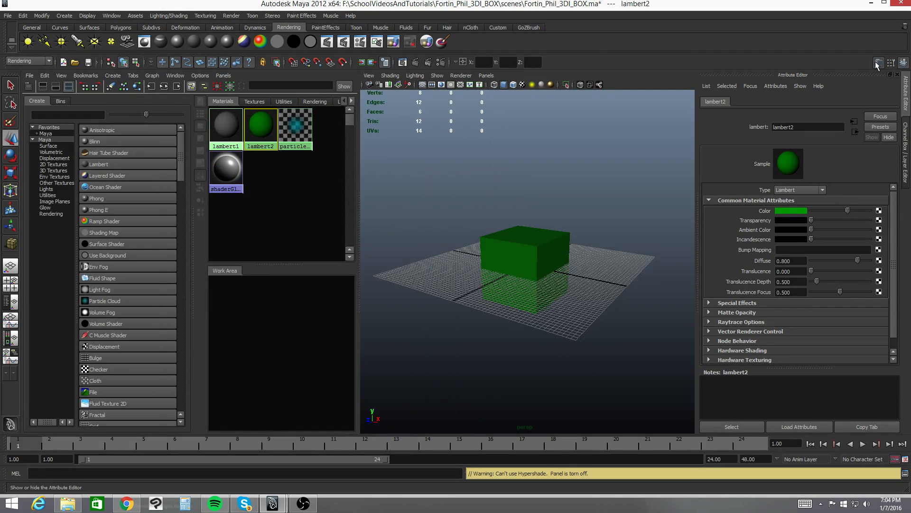
{"action": "left_click", "coordinate": [878, 63]}
{"action": "left_click", "coordinate": [903, 63]}
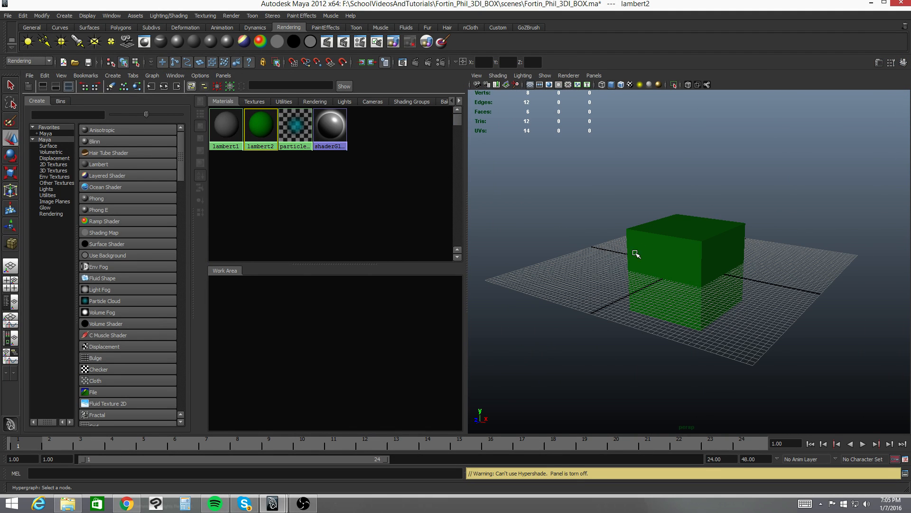
{"action": "mouse_move", "coordinate": [710, 209]}
{"action": "left_mouse_down", "text": "alt"}
{"action": "mouse_move", "coordinate": [728, 209]}
{"action": "mouse_move", "coordinate": [703, 217]}
{"action": "mouse_move", "coordinate": [698, 206]}
{"action": "left_mouse_up", "text": "alt"}
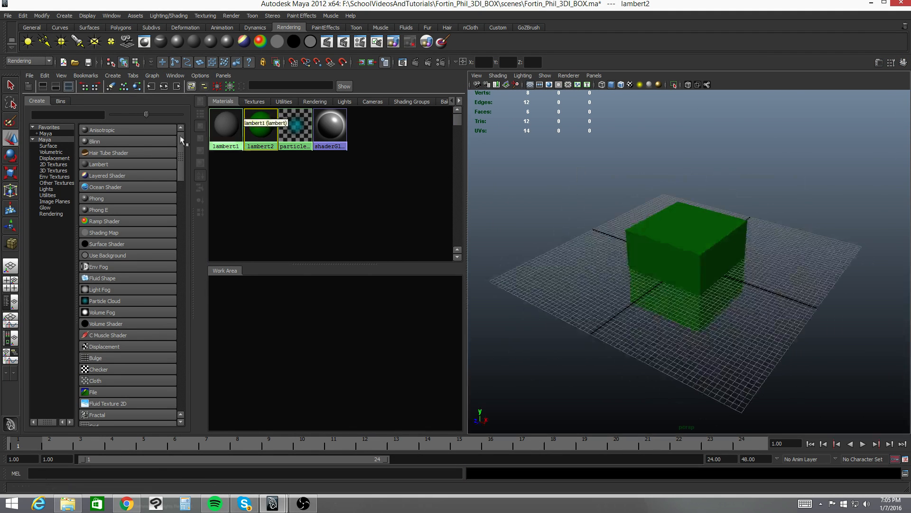
Show the Attribute Editor again and compare the attributes of the lambert1 and lambert2 materials.
{"action": "left_click", "coordinate": [904, 62]}
{"action": "left_click", "coordinate": [904, 62]}
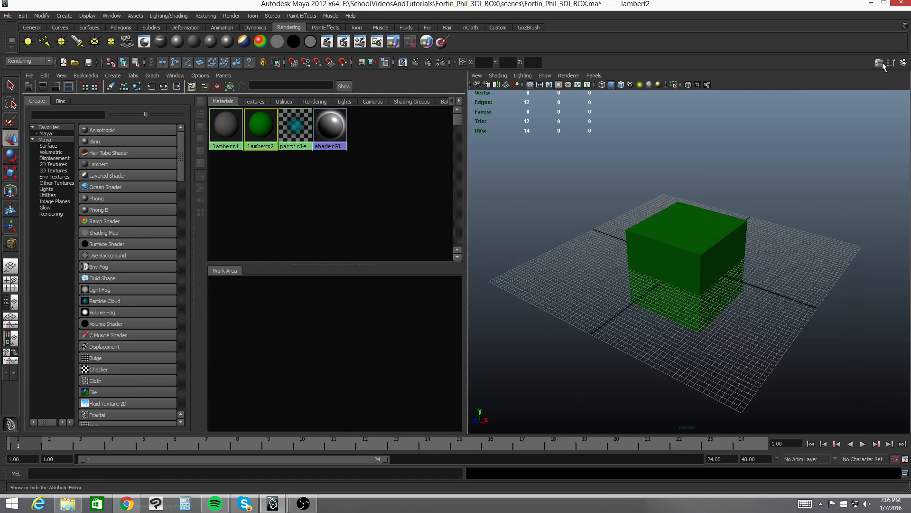
{"action": "left_click", "coordinate": [879, 62]}
{"action": "left_click", "coordinate": [258, 125]}
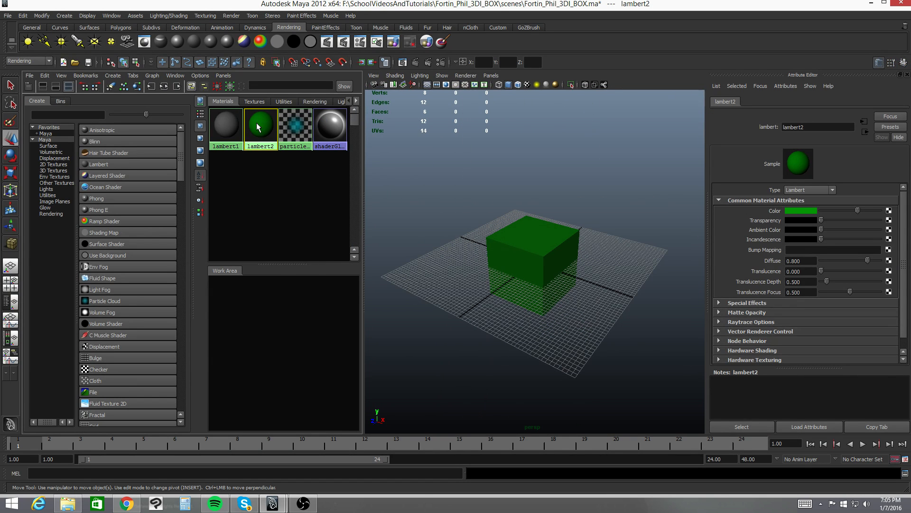
{"action": "left_click", "coordinate": [232, 130]}
{"action": "left_click", "coordinate": [261, 133]}
{"action": "left_click", "coordinate": [226, 126]}
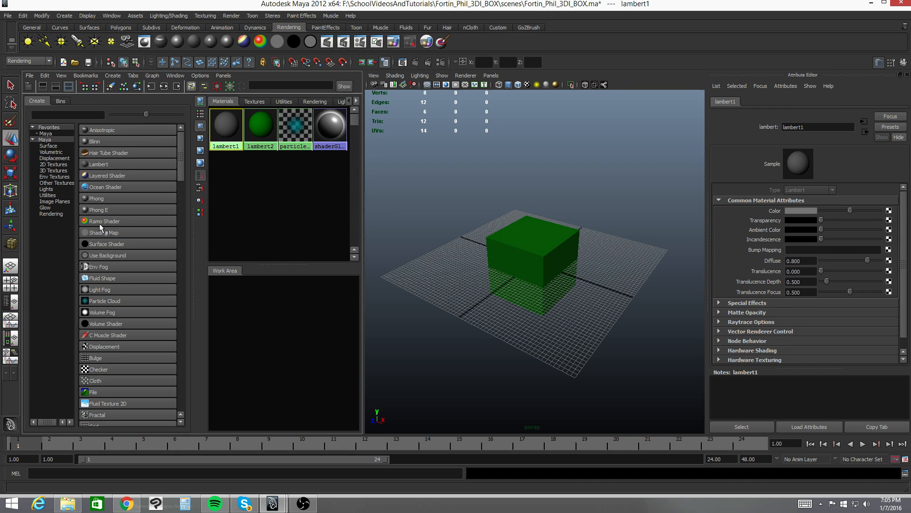
{"action": "left_click_drag", "start_coordinate": [522, 239], "coordinate": [534, 327], "text": "alt"}
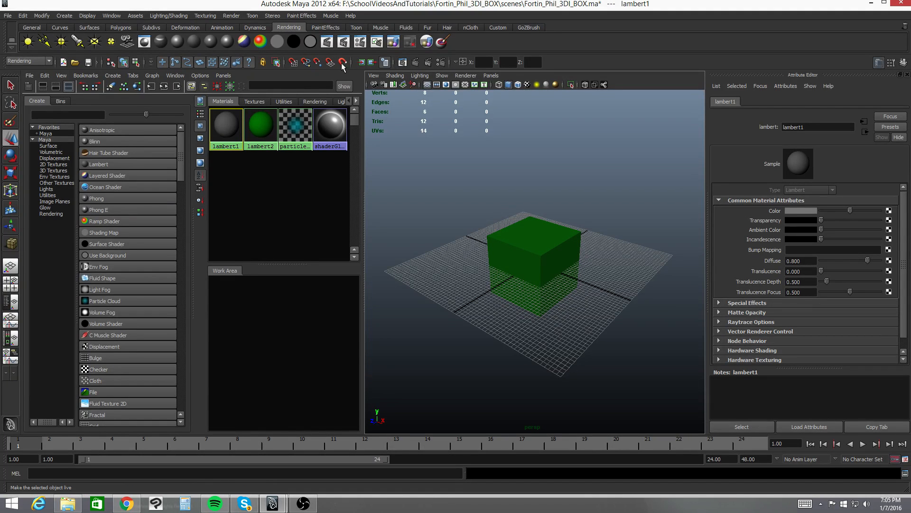
Switch to the Persp/Outliner layout and select pCube1 from the Outliner list.
{"action": "left_click", "coordinate": [6, 305]}
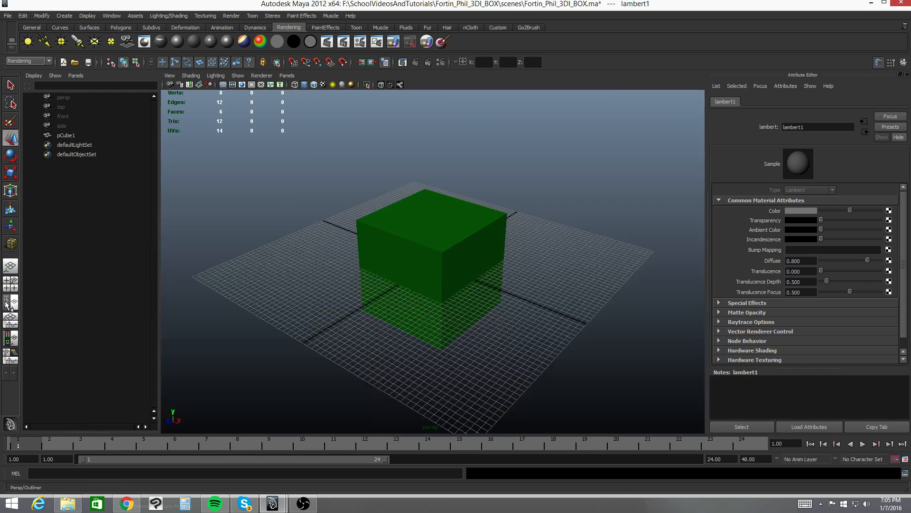
{"action": "left_click", "coordinate": [75, 135]}
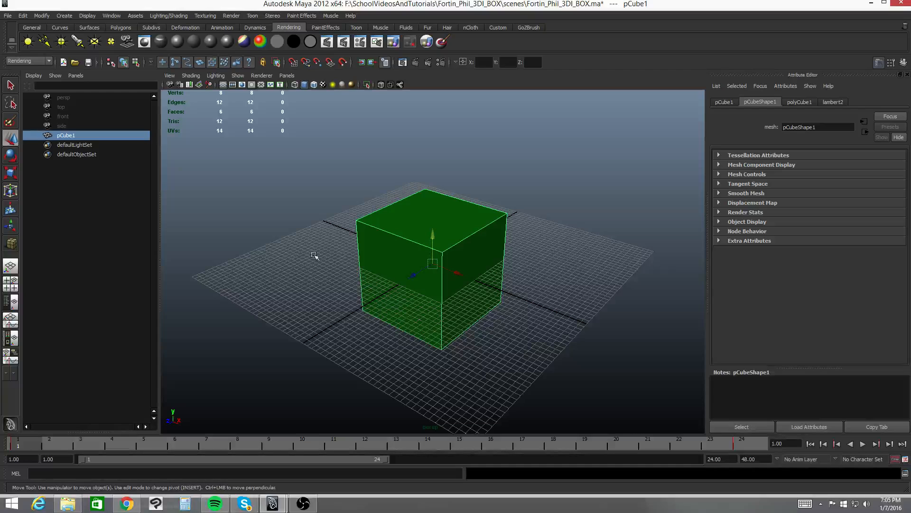
{"action": "left_click", "coordinate": [76, 143]}
{"action": "left_click", "coordinate": [73, 135]}
{"action": "left_click", "coordinate": [66, 143]}
{"action": "left_click", "coordinate": [67, 135]}
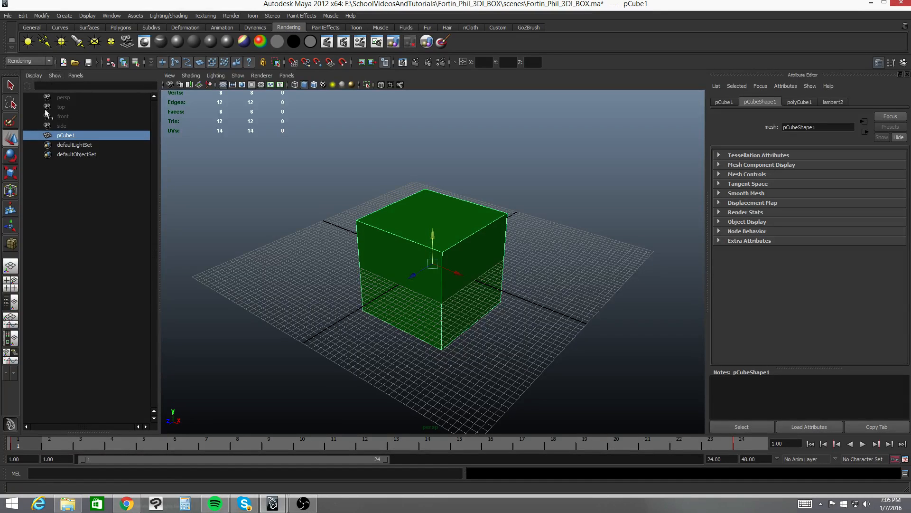
Try the Outliner as a separate floating window, making it taller and repositioning it before closing it.
{"action": "left_click", "coordinate": [112, 15]}
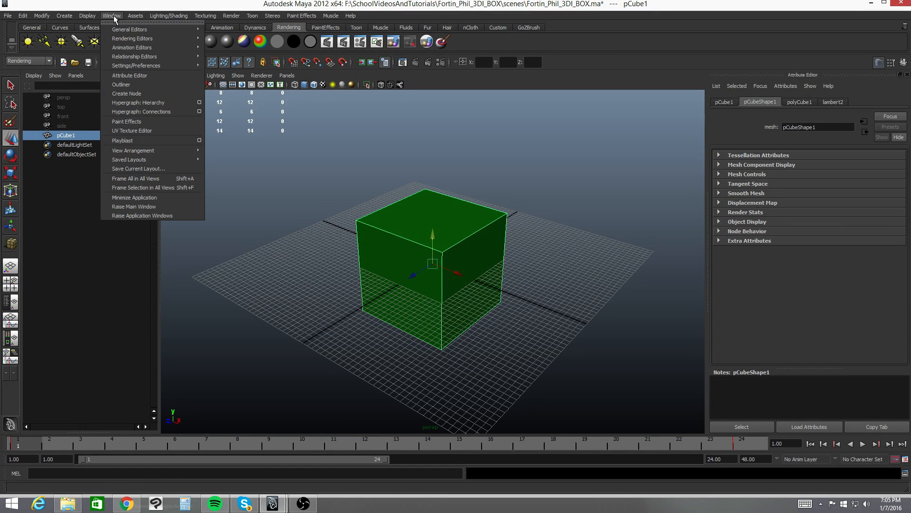
{"action": "left_click", "coordinate": [138, 85]}
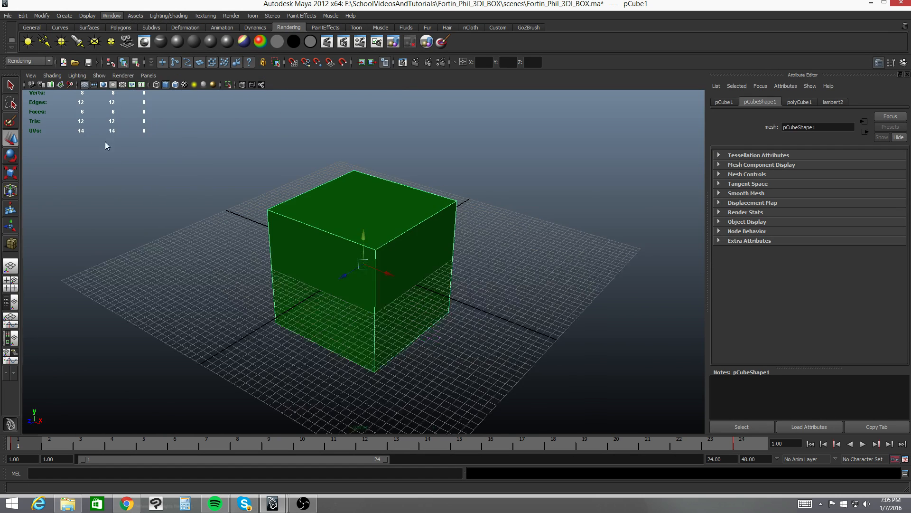
{"action": "left_click_drag", "start_coordinate": [598, 273], "coordinate": [189, 126]}
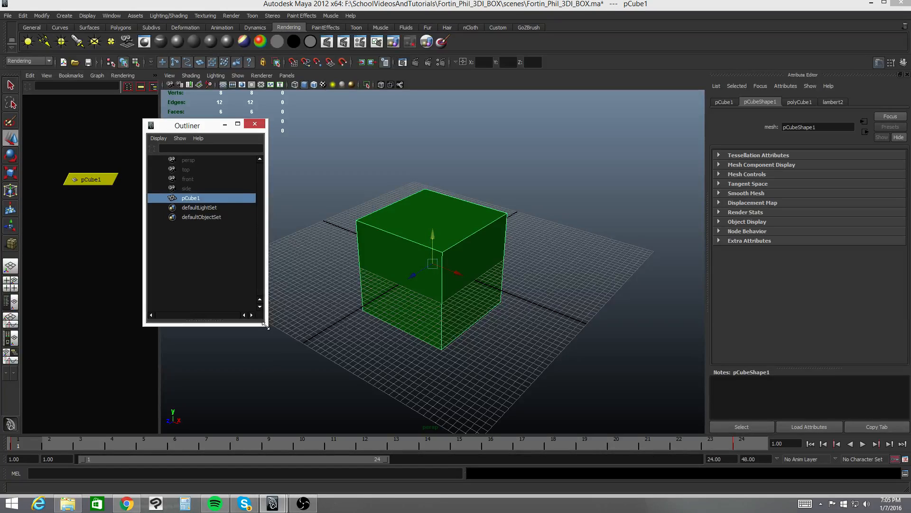
{"action": "left_click_drag", "start_coordinate": [265, 325], "coordinate": [268, 421]}
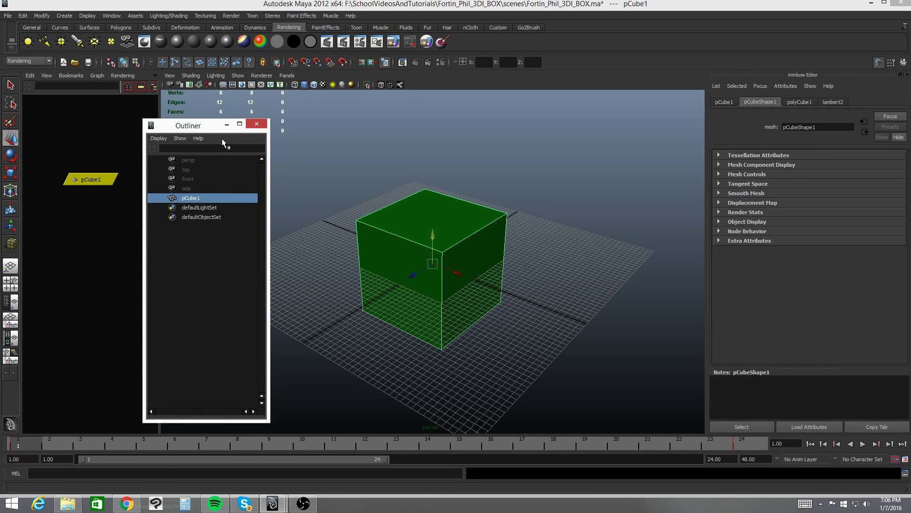
{"action": "left_click_drag", "start_coordinate": [192, 130], "coordinate": [144, 132]}
{"action": "left_click", "coordinate": [207, 128]}
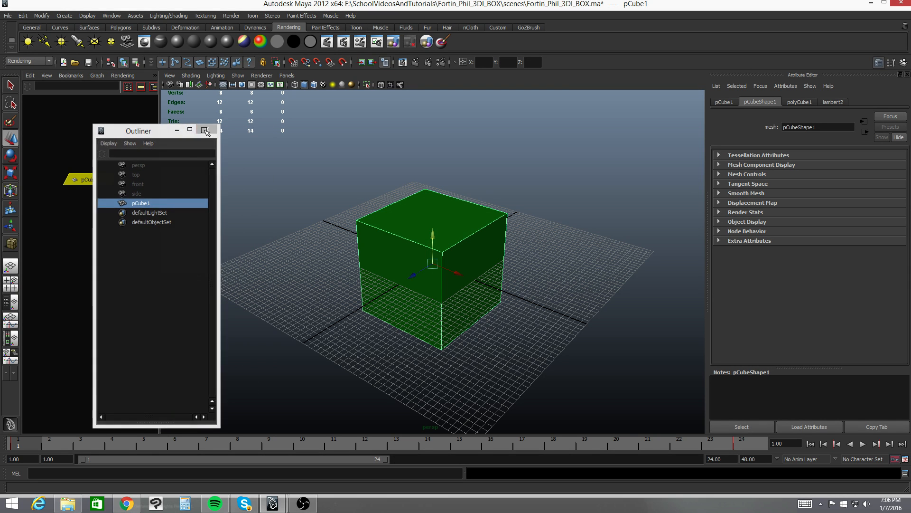
Maximize the perspective view and view the cube from a lower angle.
{"action": "key", "text": "space"}
{"action": "key", "text": "space"}
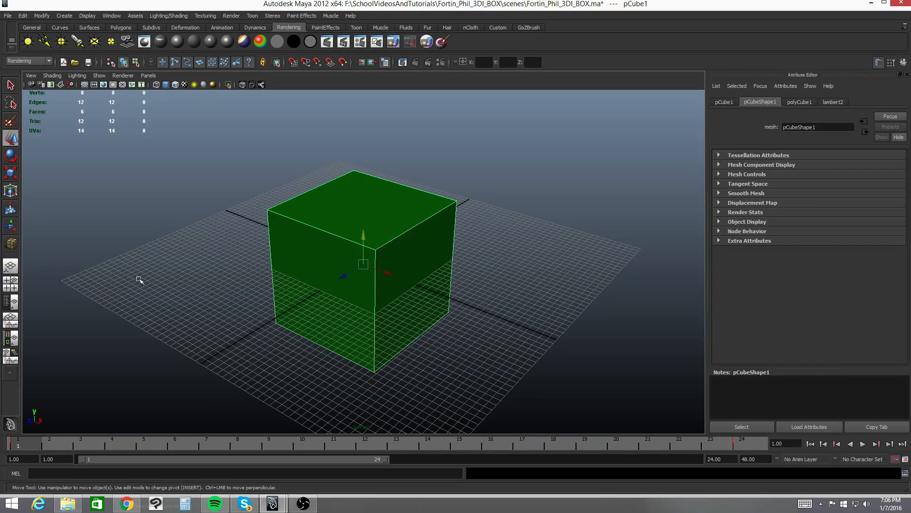
{"action": "mouse_move", "coordinate": [431, 156]}
{"action": "left_mouse_down", "text": "alt"}
{"action": "mouse_move", "coordinate": [447, 150]}
{"action": "mouse_move", "coordinate": [438, 147]}
{"action": "left_mouse_up", "text": "alt"}
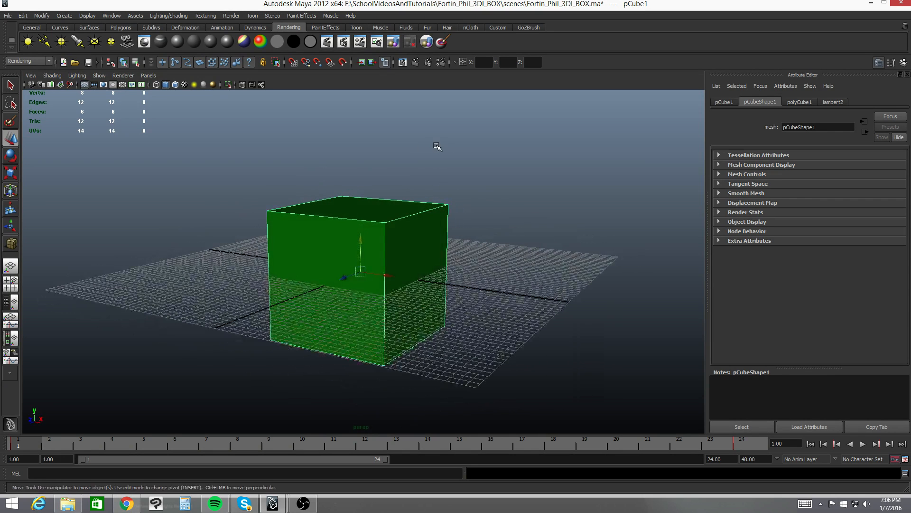